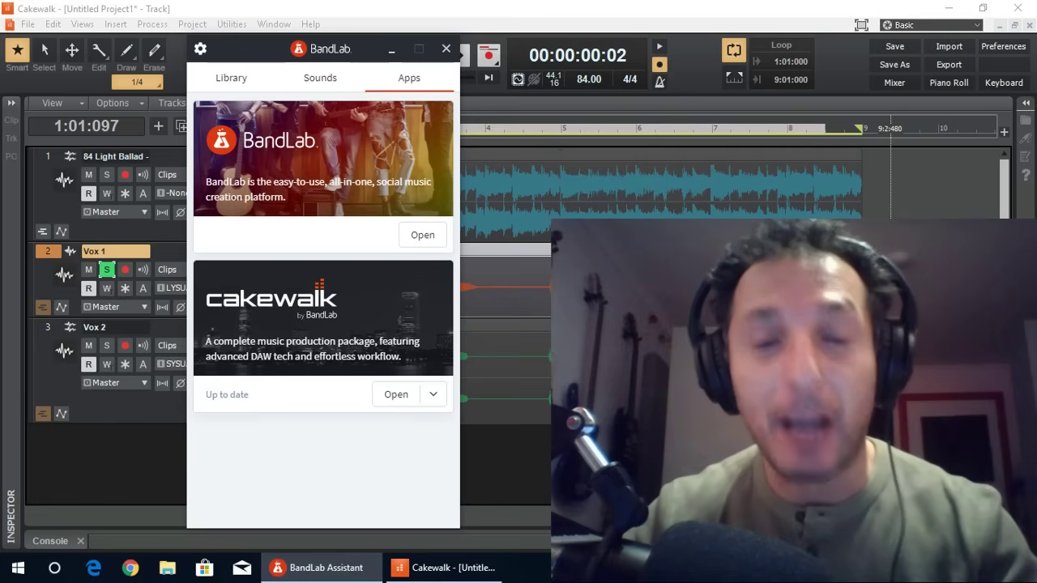
click(201, 49)
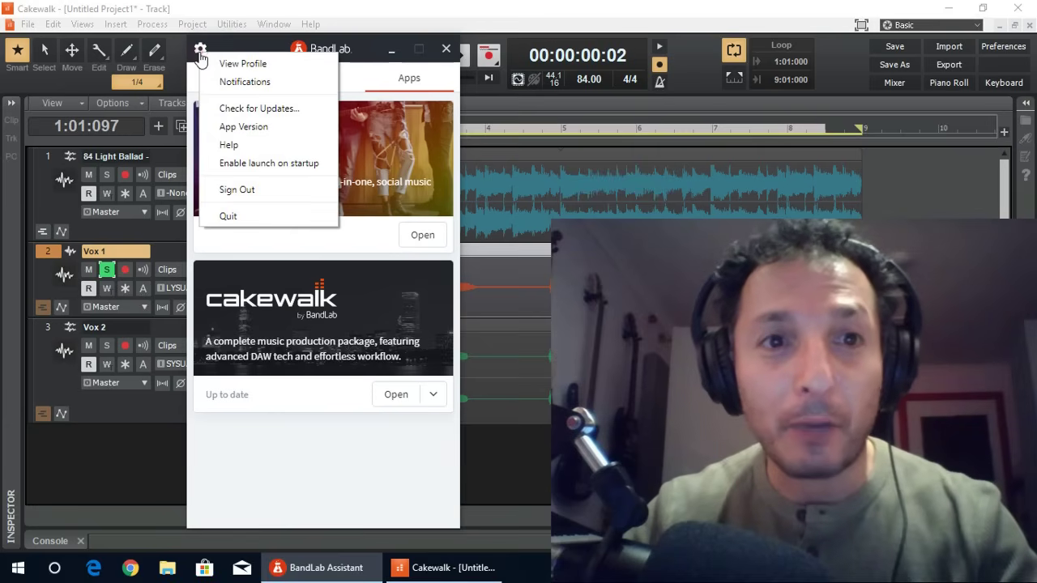
click(242, 129)
drag(486, 221, 390, 211)
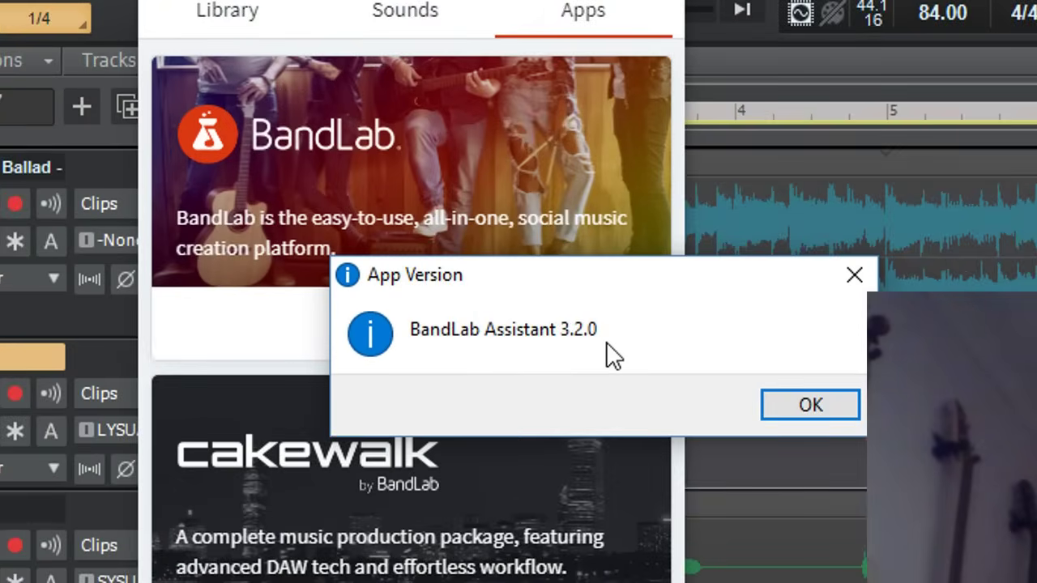
click(789, 401)
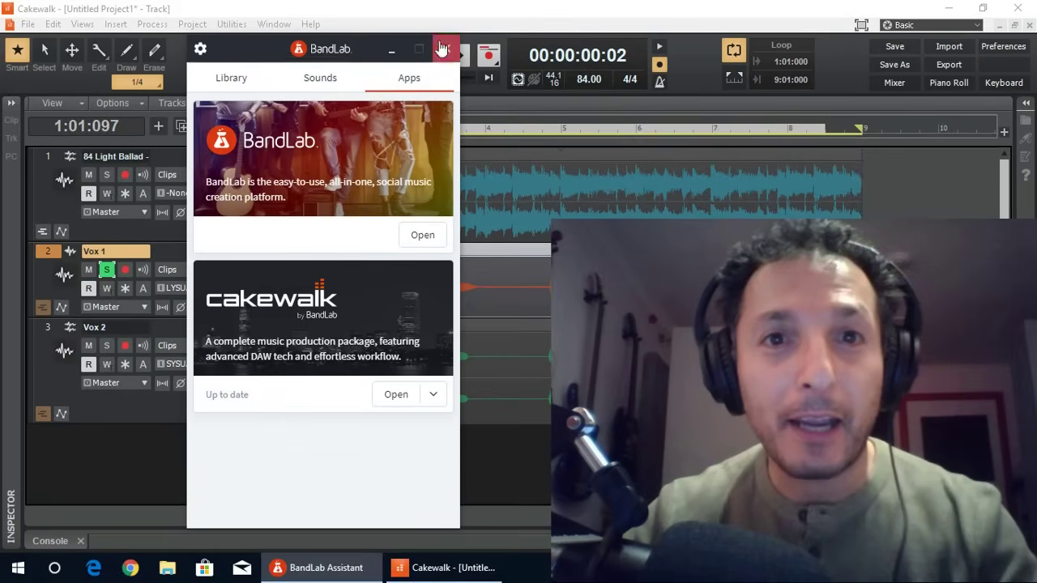
Close BandLab Assistant and confirm the Cakewalk version is 2018.05 (Build 20, 64 bit)
click(443, 48)
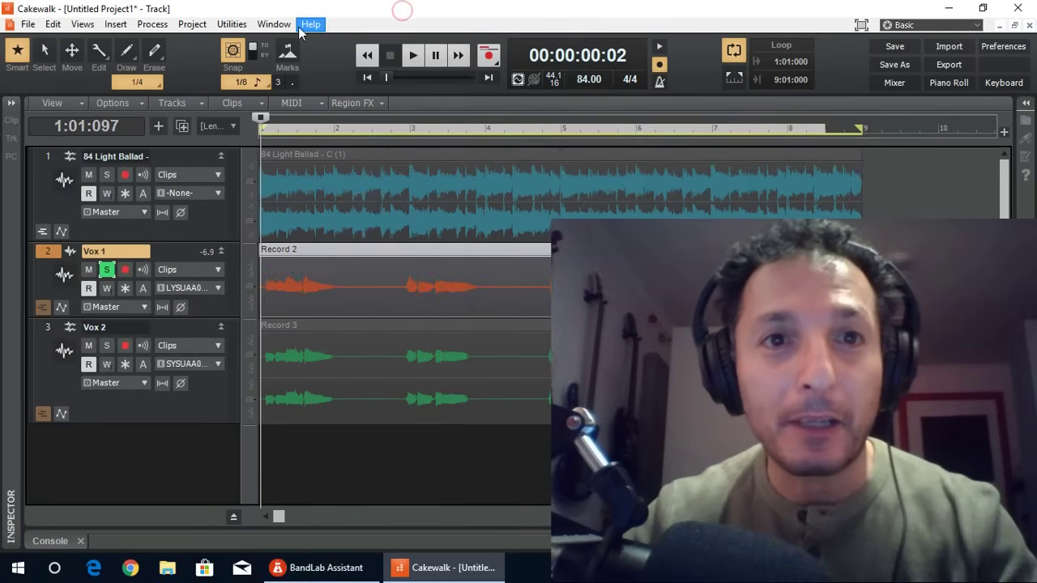
click(310, 24)
click(332, 117)
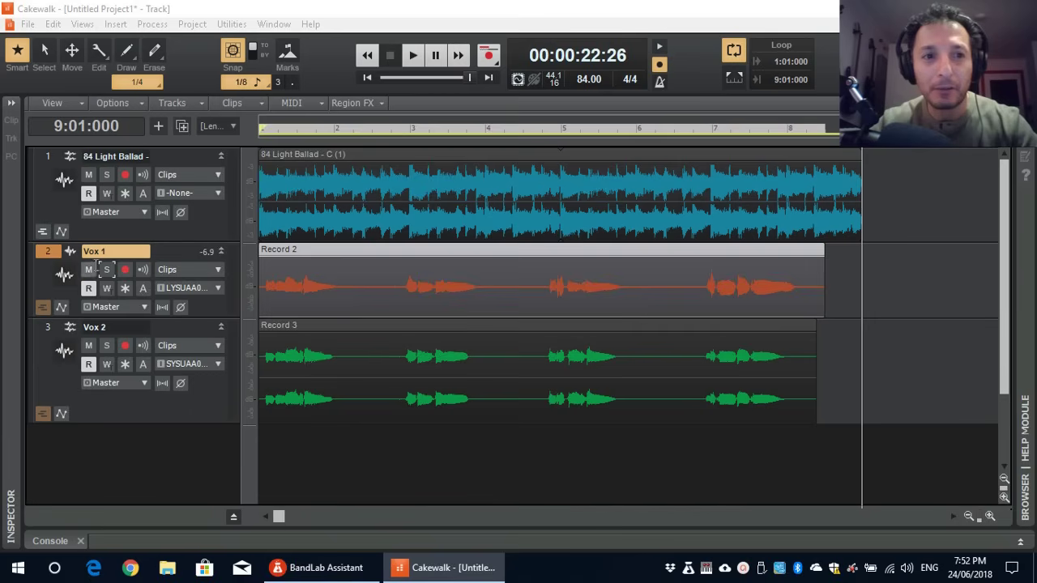
Mute Vox 1 and Vox 2 and play the 84 Light Ballad backing on its own
click(88, 268)
click(89, 345)
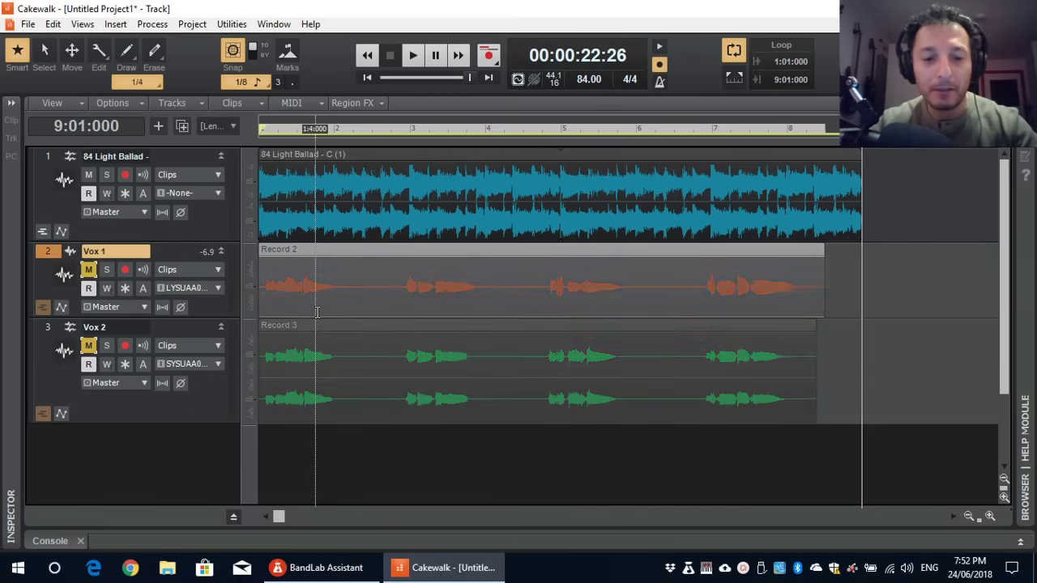
key(space)
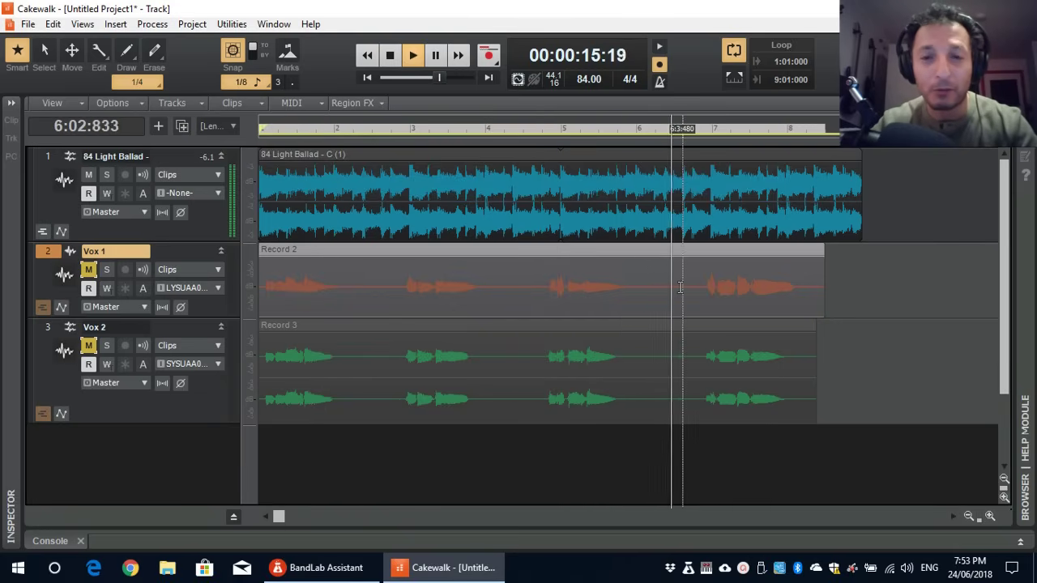
Unmute Vox 1 at -3.8 and Vox 2 at -7.5 while the song plays
click(88, 271)
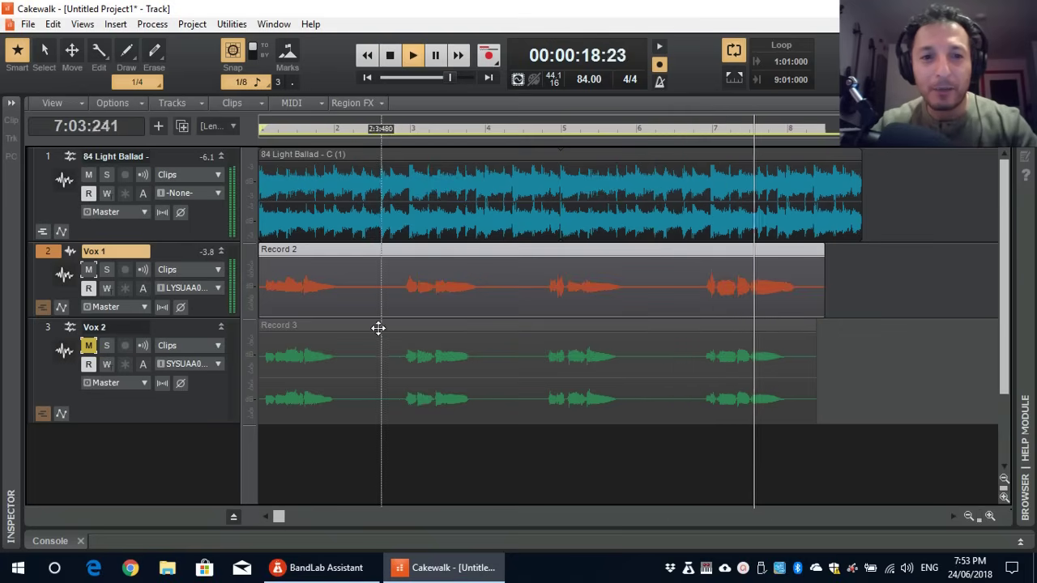
click(89, 345)
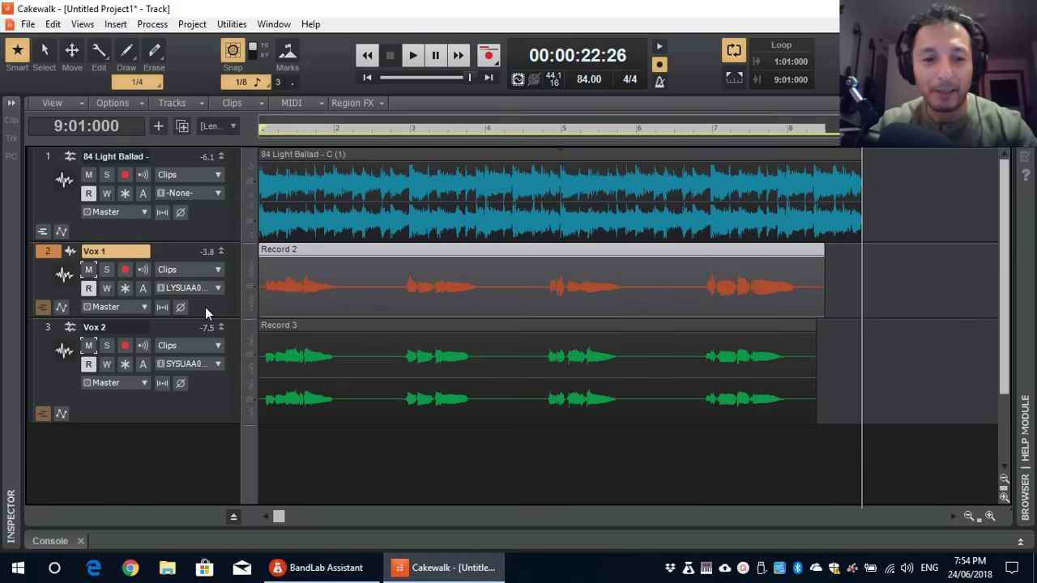
Solo Vox 1 and Vox 2, rewind to the start, and play then stop the two vocals
click(106, 270)
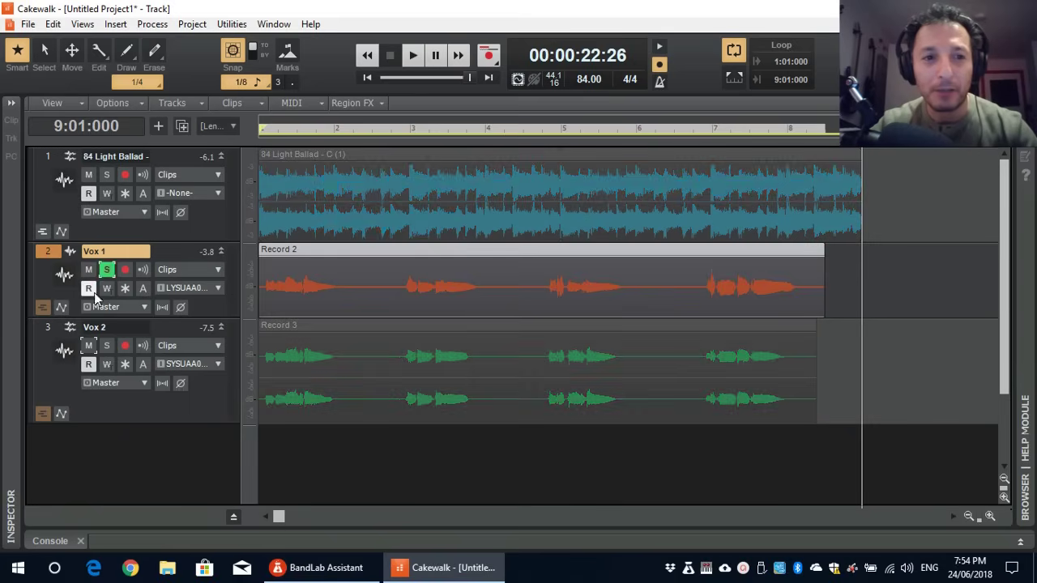
click(106, 346)
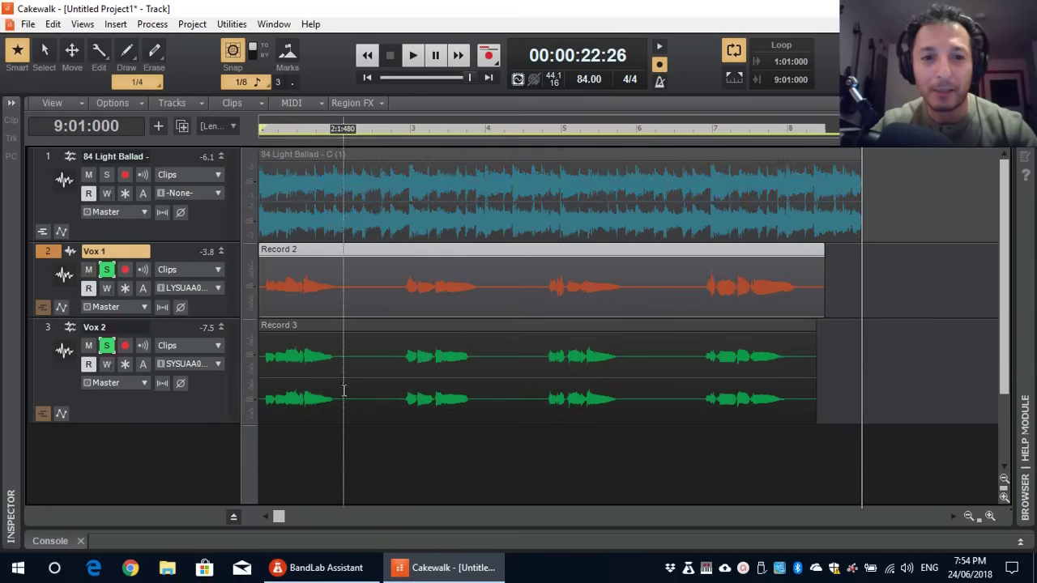
click(367, 77)
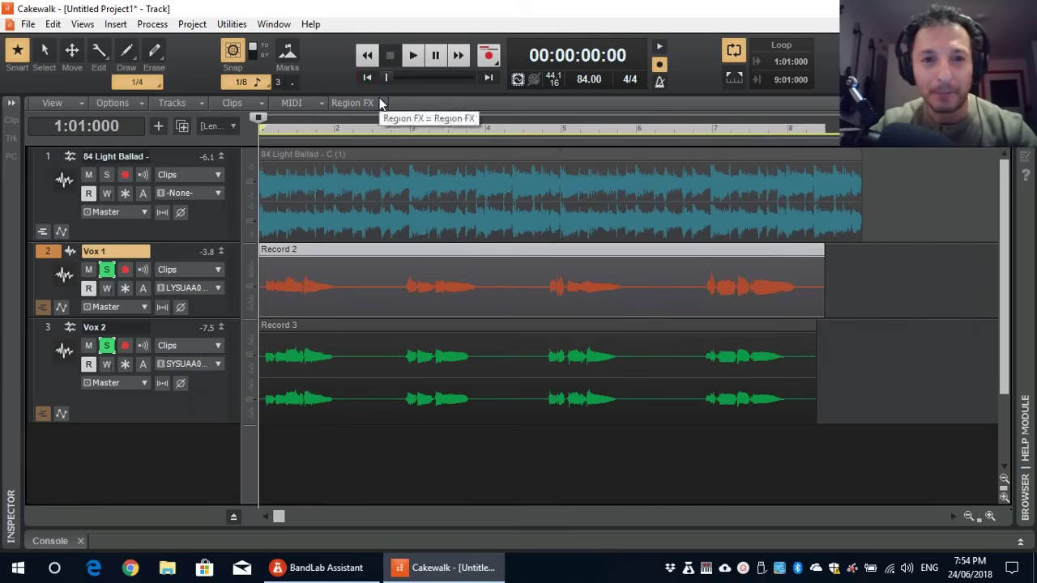
key(space)
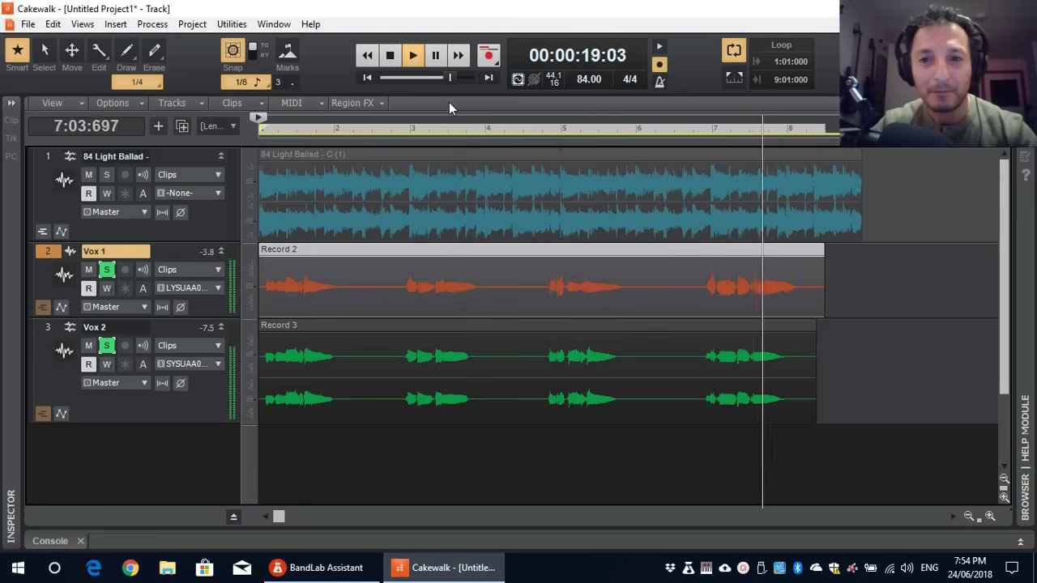
key(space)
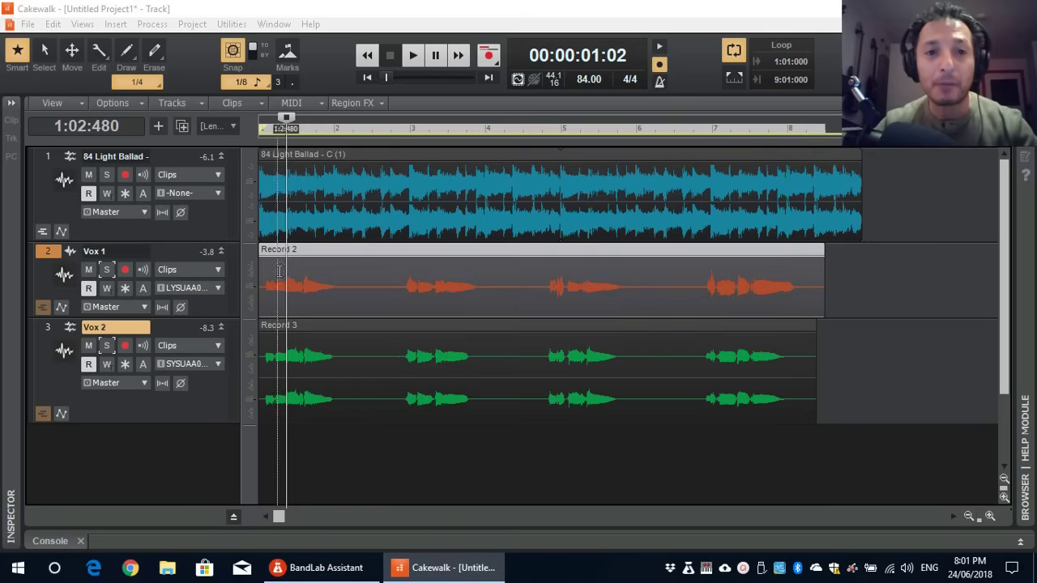
Add VocalSync as Region FX to the Record 3 harmony clip from its Region FX menu
click(332, 332)
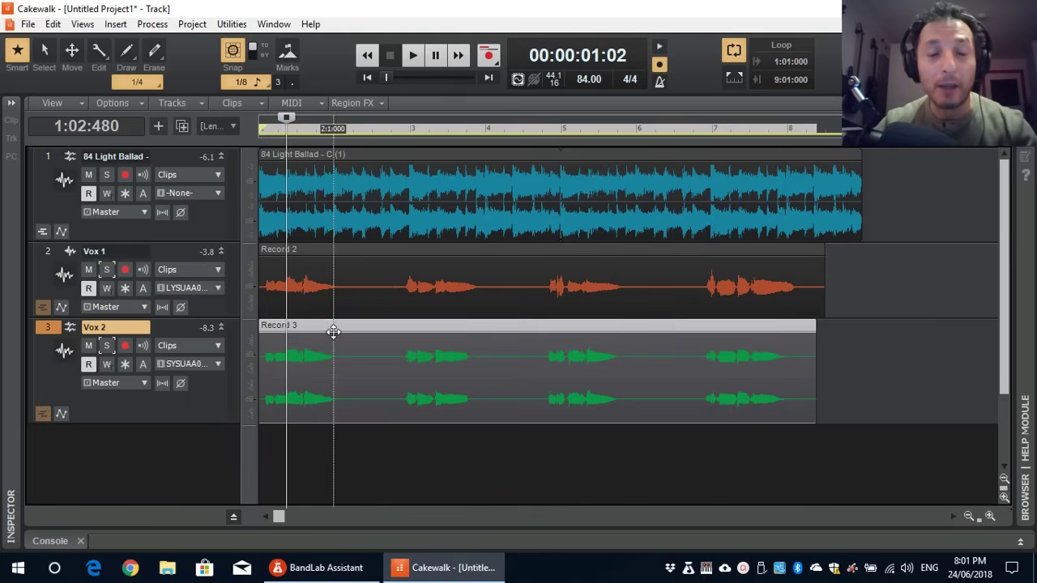
right_click(333, 326)
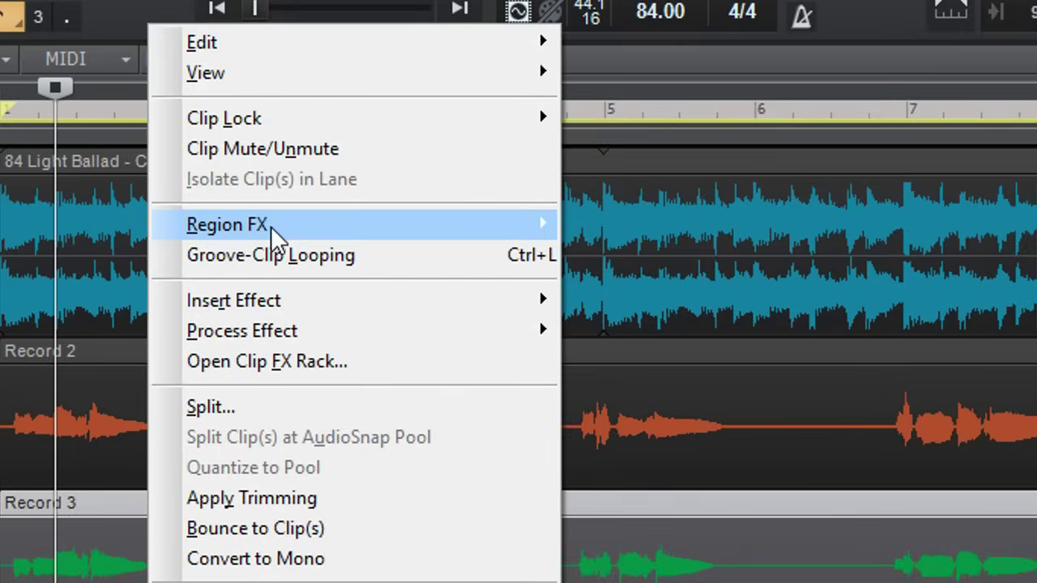
mouse_move(270, 225)
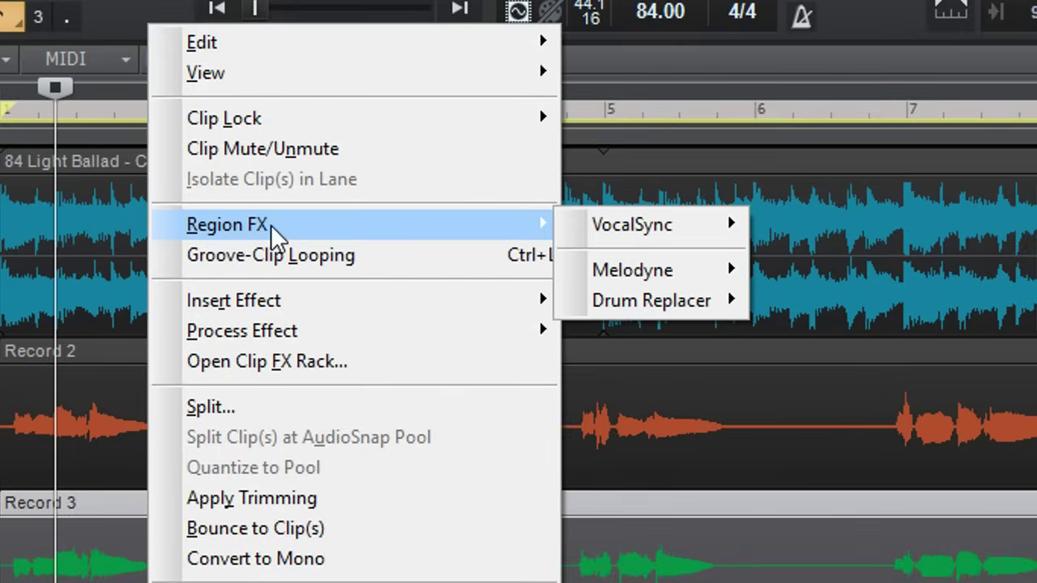
mouse_move(645, 221)
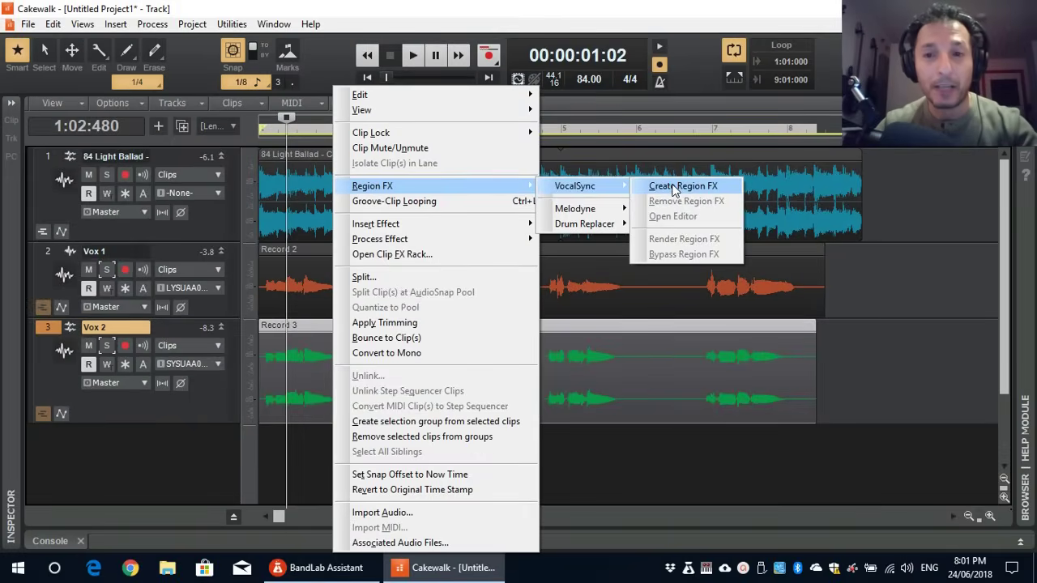
click(672, 186)
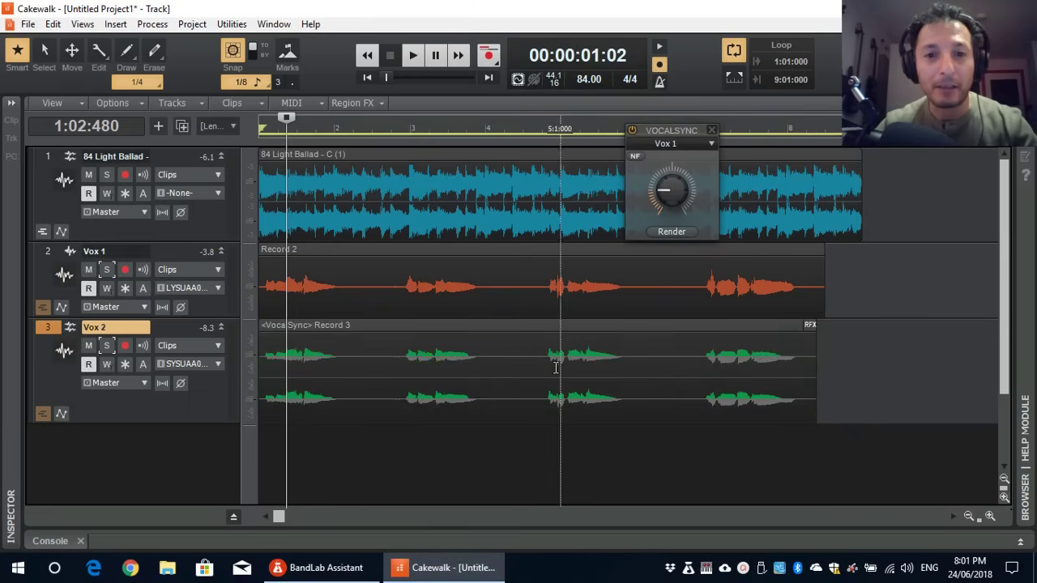
Move the VocalSync panel off the timeline and scroll the view back to the clips
drag(673, 130, 164, 304)
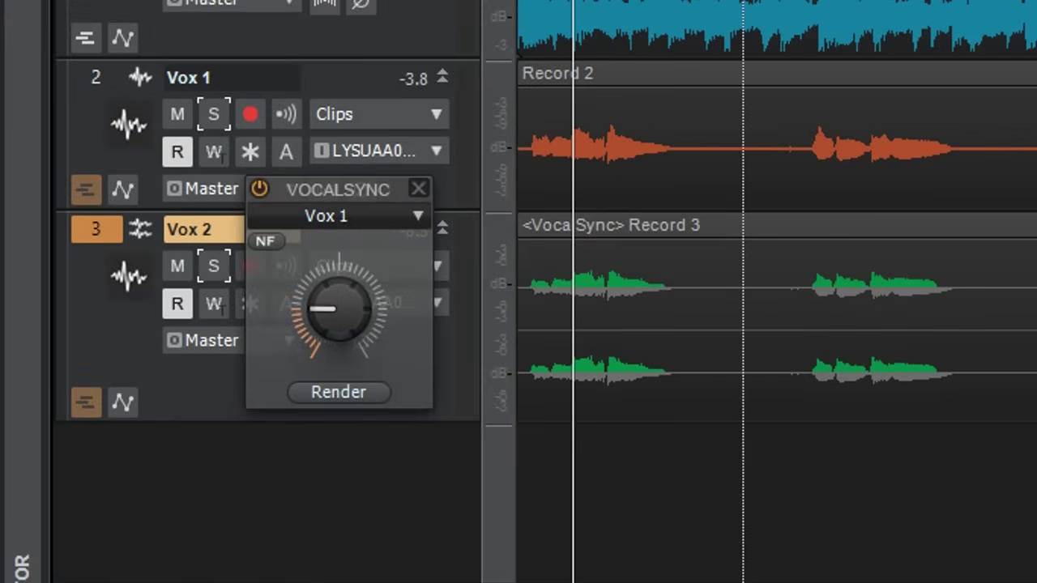
scroll(776, 292, up, 5)
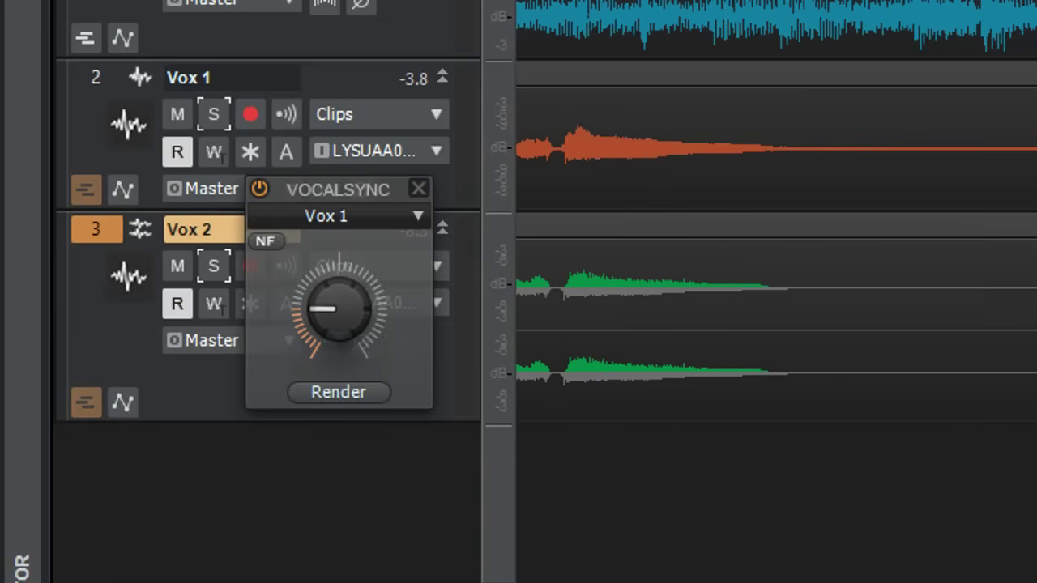
scroll(776, 210, left, 2)
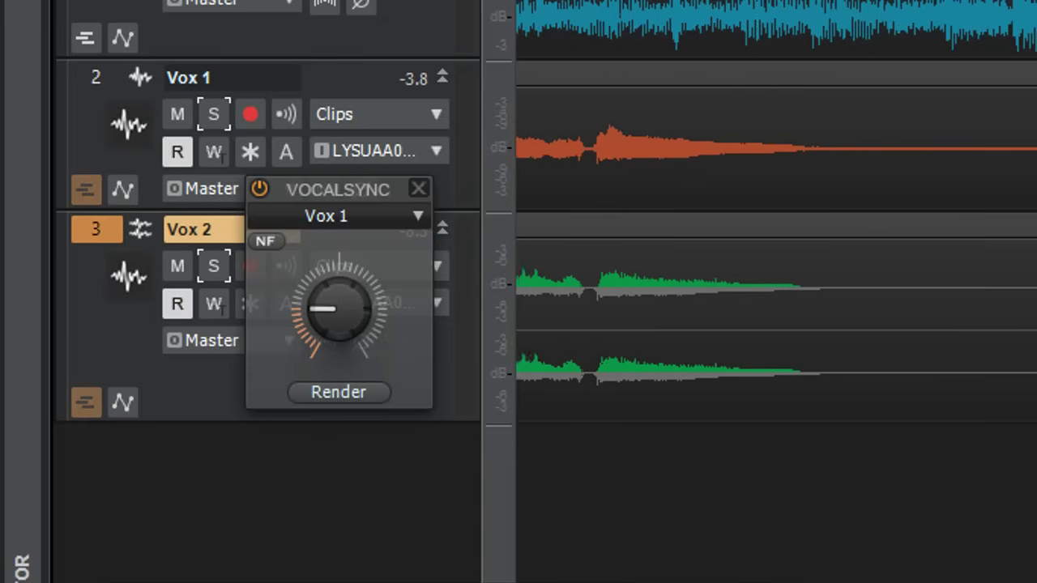
scroll(776, 243, left, 4)
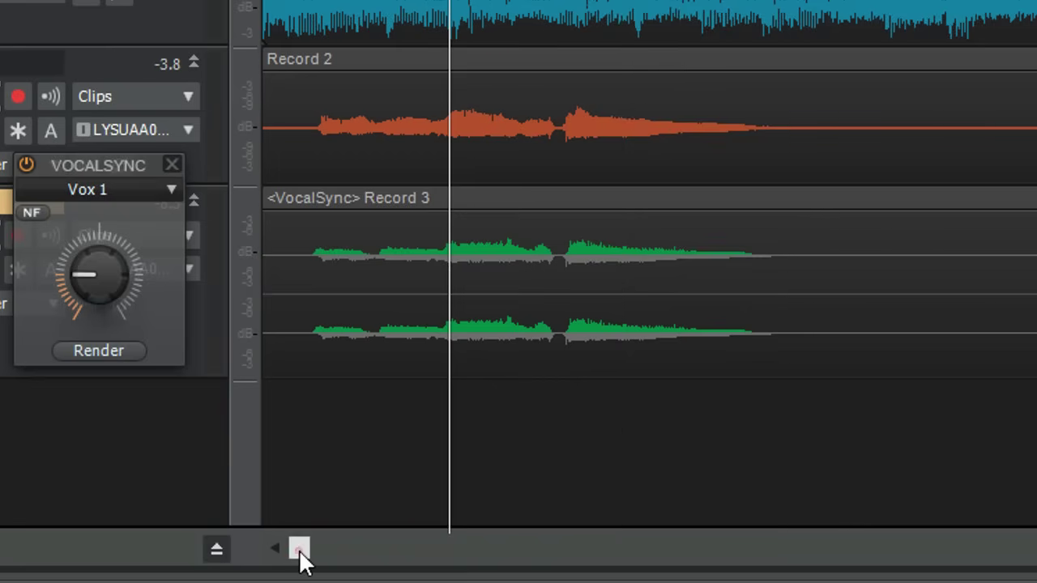
Turn the VocalSync guide strength all the way up on the Vox 2 clip
drag(299, 549, 656, 557)
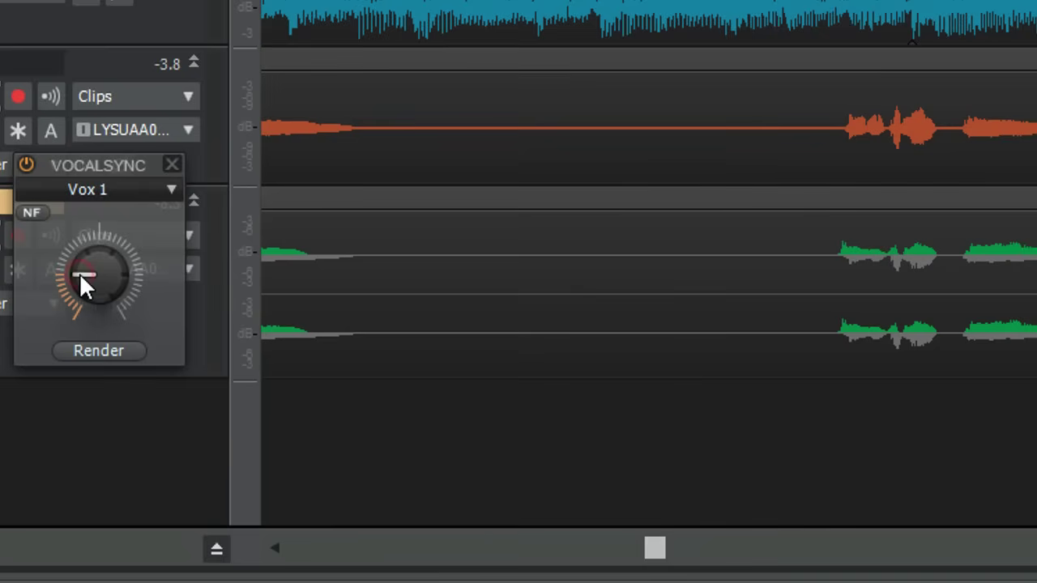
scroll(80, 273, up, 8)
scroll(79, 273, up, 6)
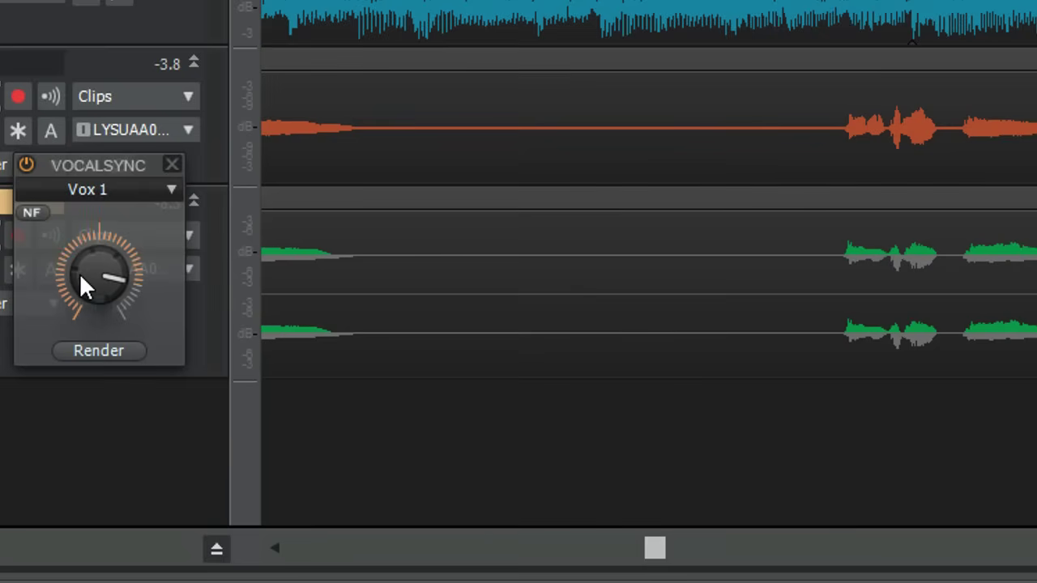
scroll(79, 273, down, 10)
drag(80, 272, 75, 247)
scroll(79, 273, down, 8)
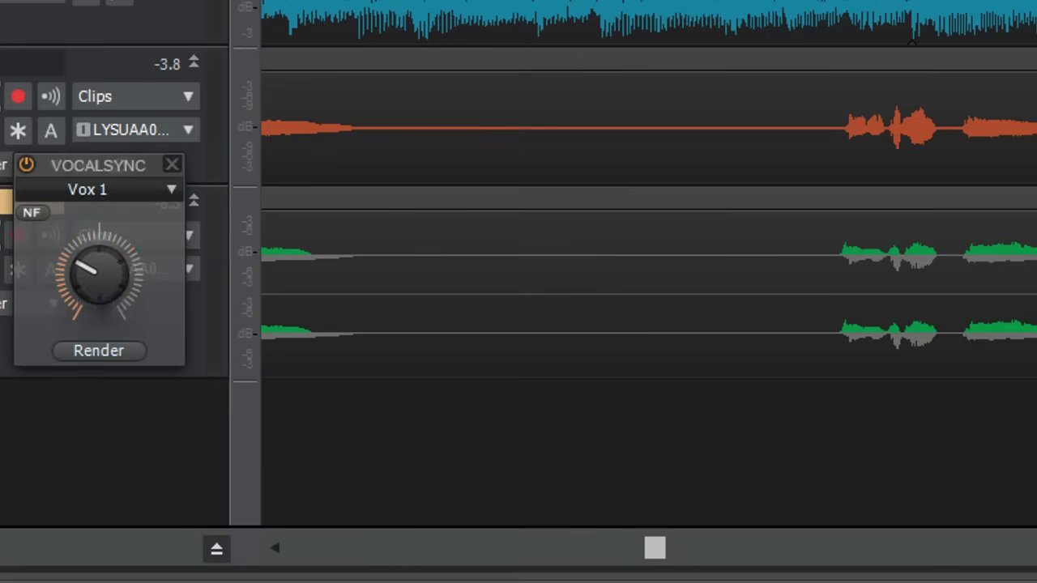
drag(635, 559, 284, 552)
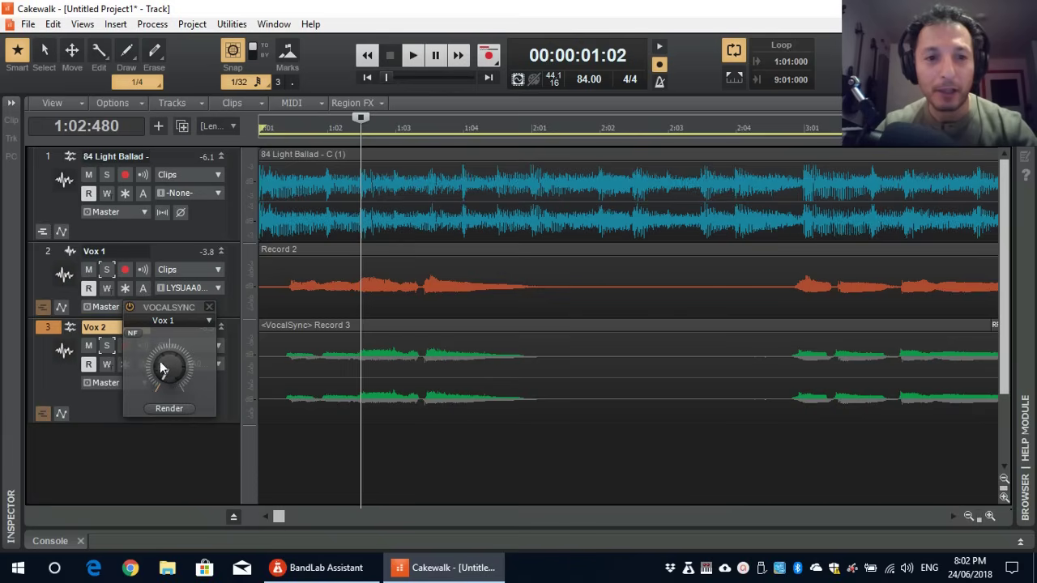
Set VocalSync guide strength to zero, solo Vox 1 and Vox 2, and play from the start
drag(161, 376, 164, 340)
click(106, 269)
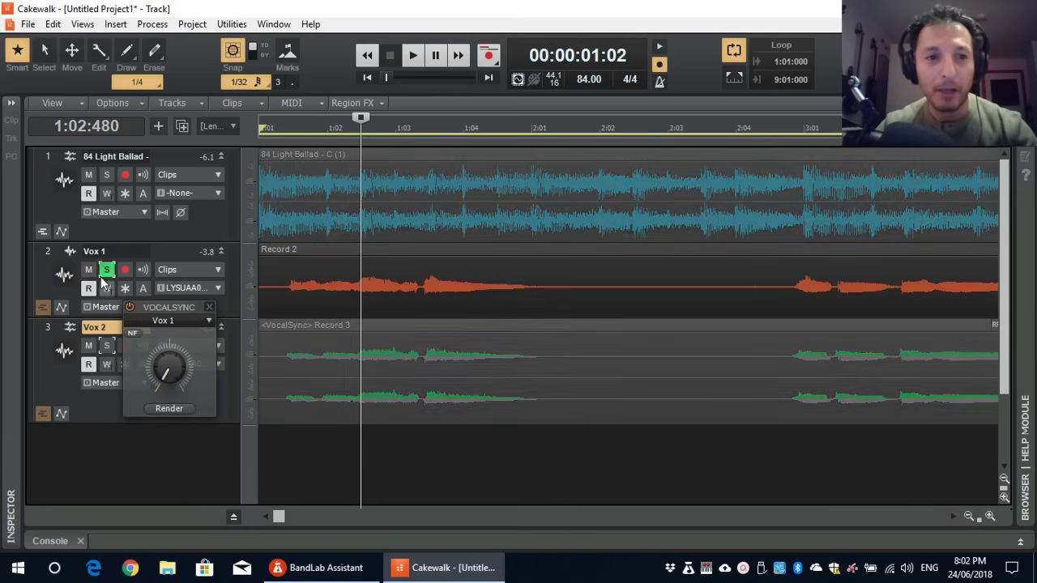
click(110, 348)
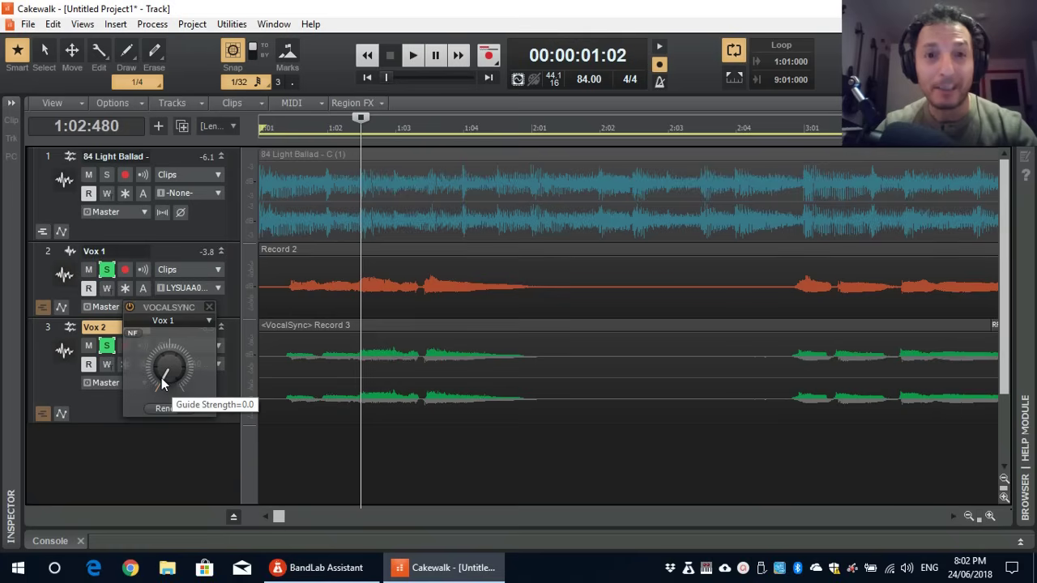
key(w)
key(space)
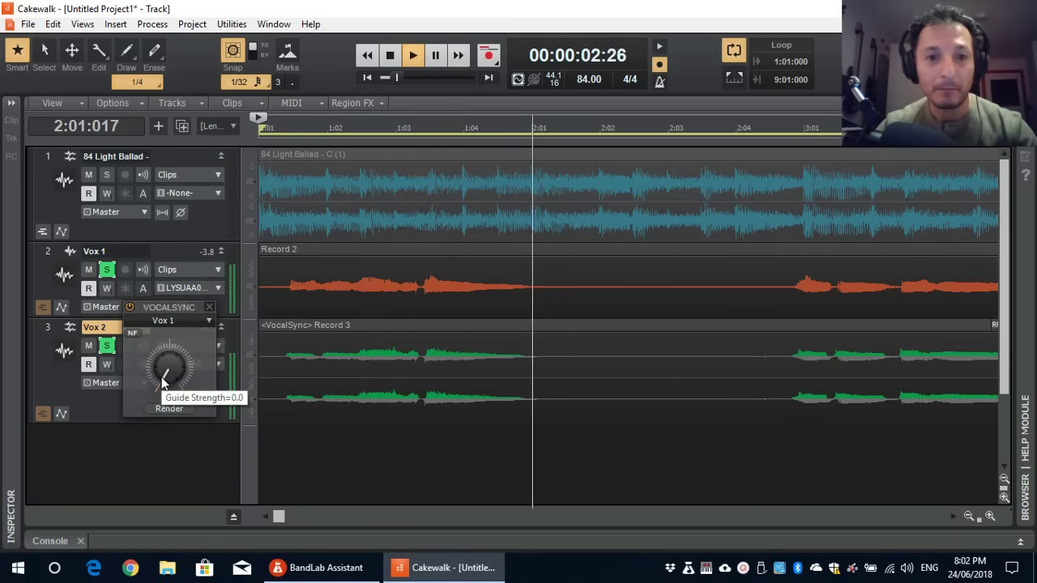
Restart playback, toggle VocalSync on the harmony clip, and zoom out to show bars 1–9
scroll(161, 377, up, 5)
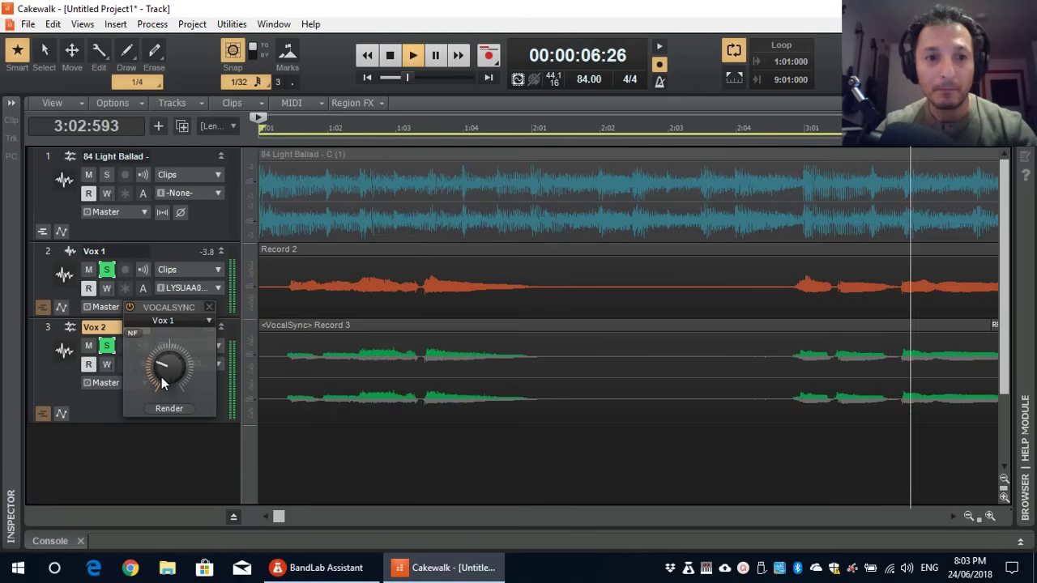
scroll(161, 377, up, 3)
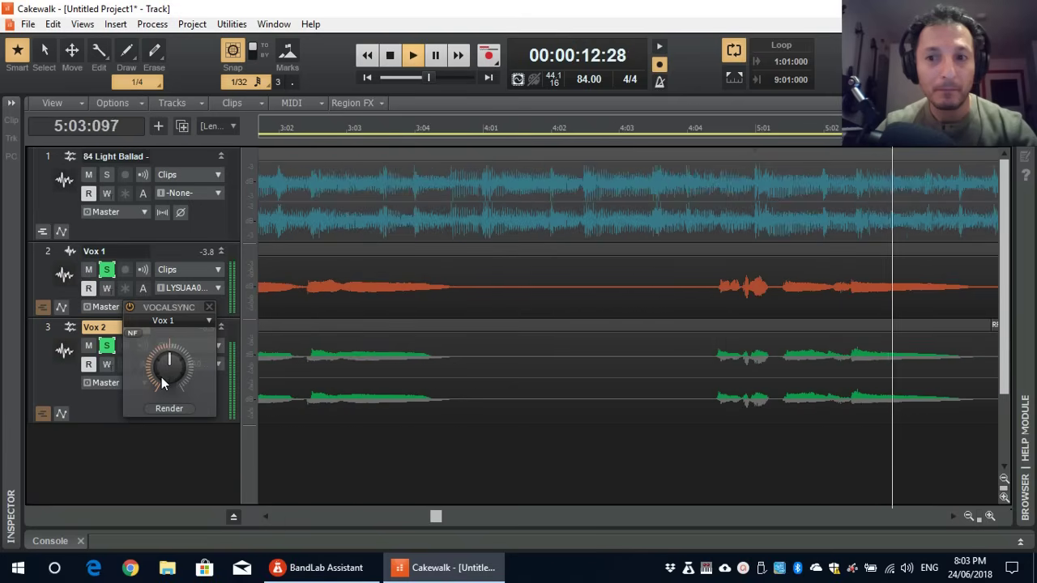
scroll(162, 377, up, 3)
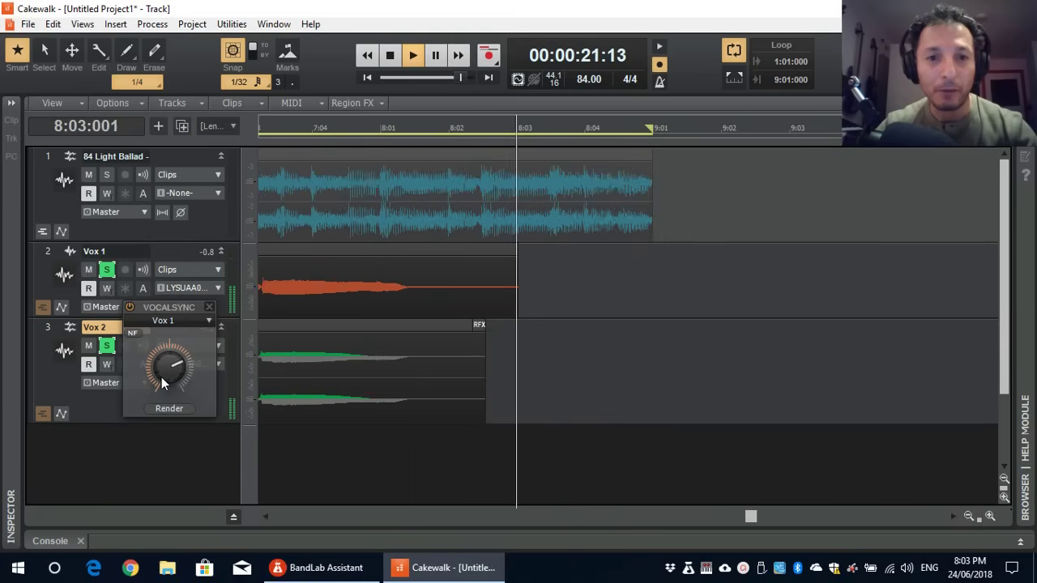
scroll(161, 377, down, 2)
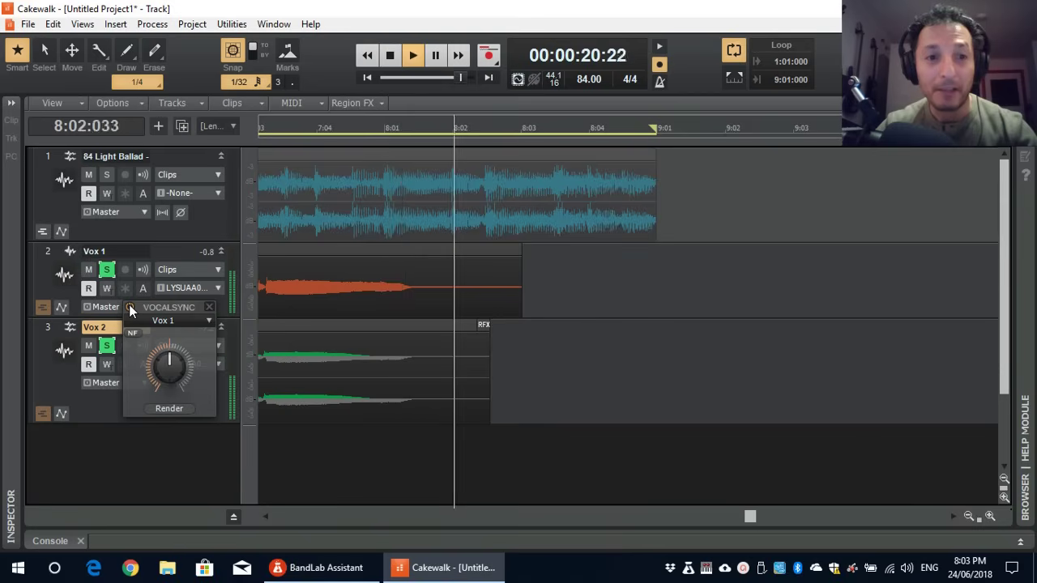
key(w)
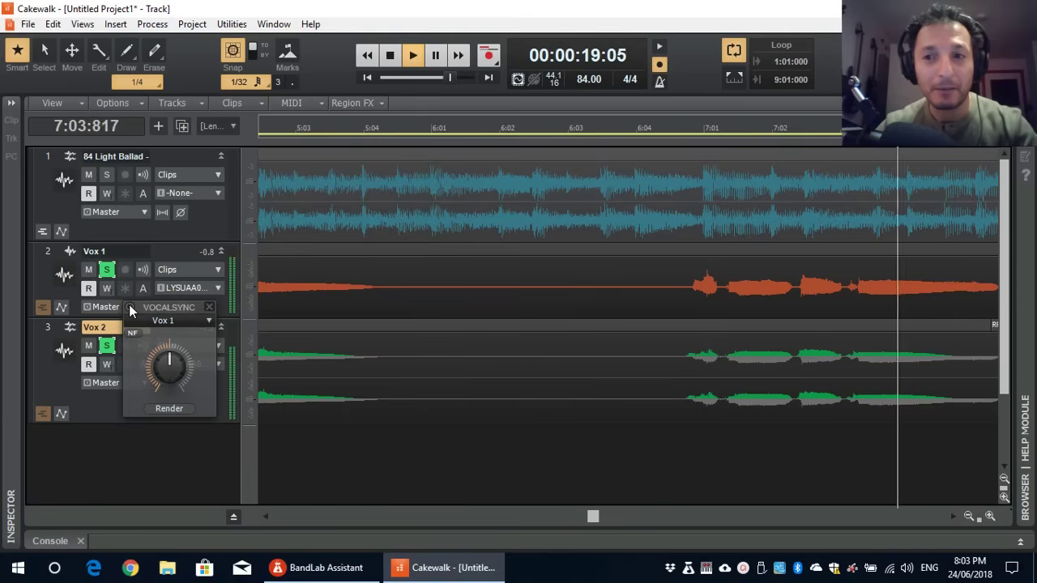
click(130, 307)
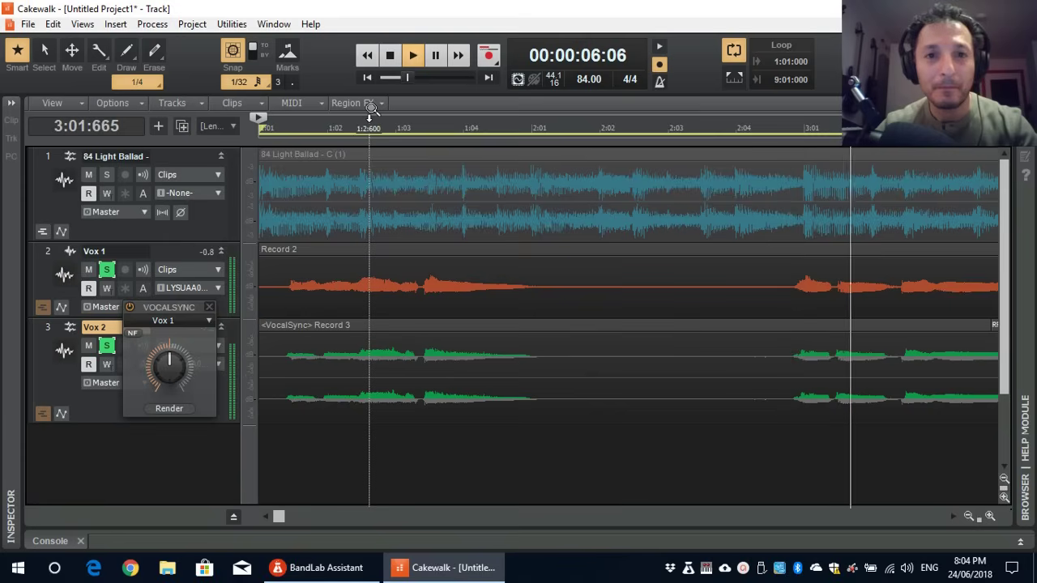
drag(371, 108, 368, 120)
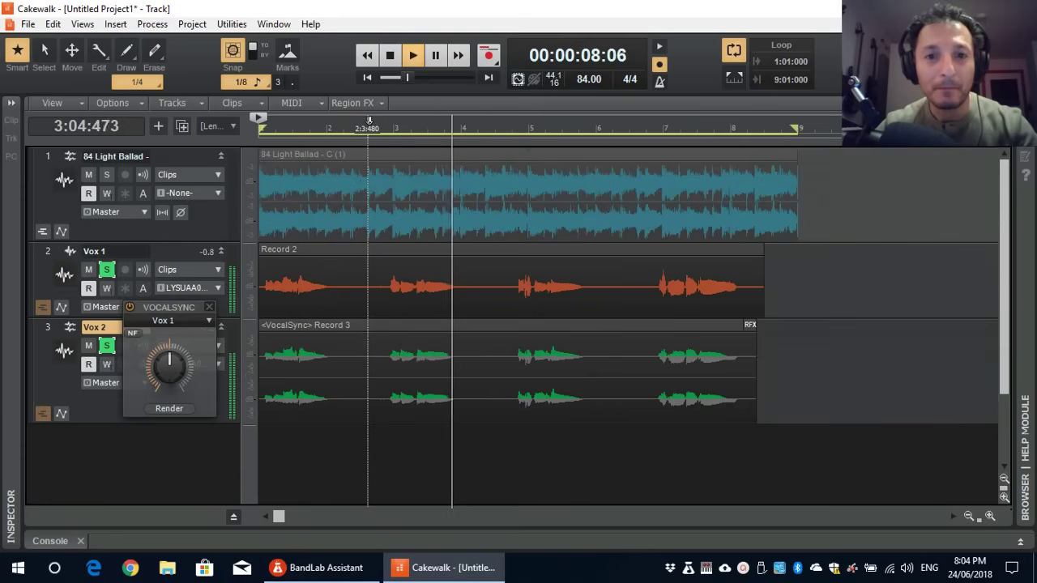
scroll(166, 374, up, 2)
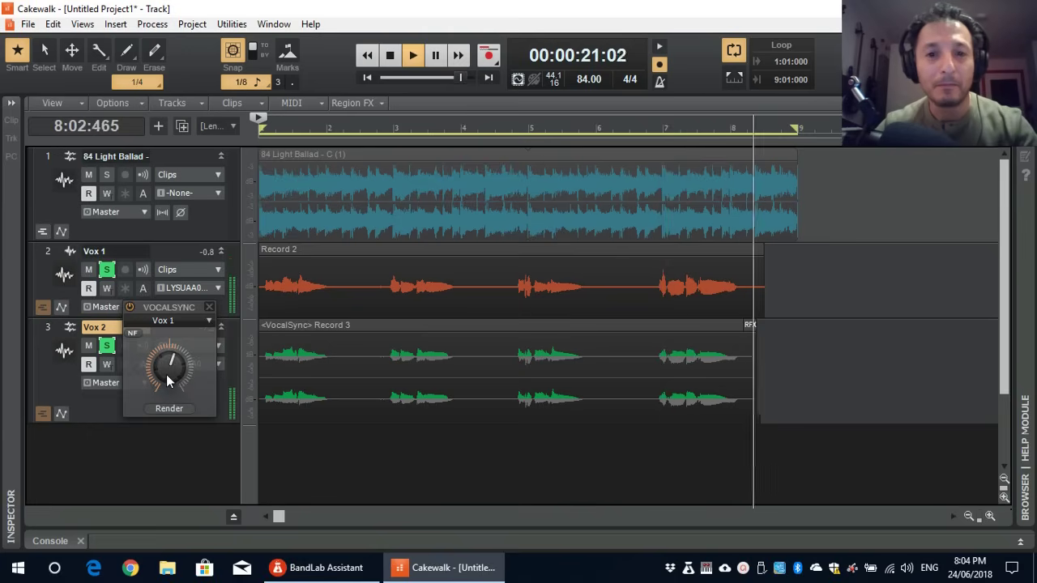
Stop playback with the now time back at 1:01:000
key(space)
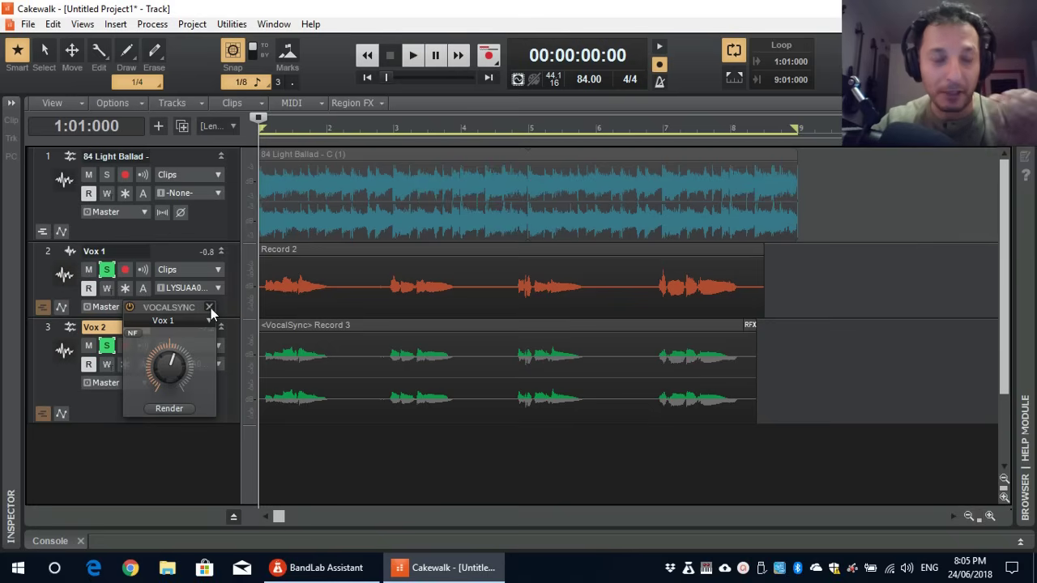
Close the VocalSync popup and unsolo Vox 2 and Vox 1
click(209, 308)
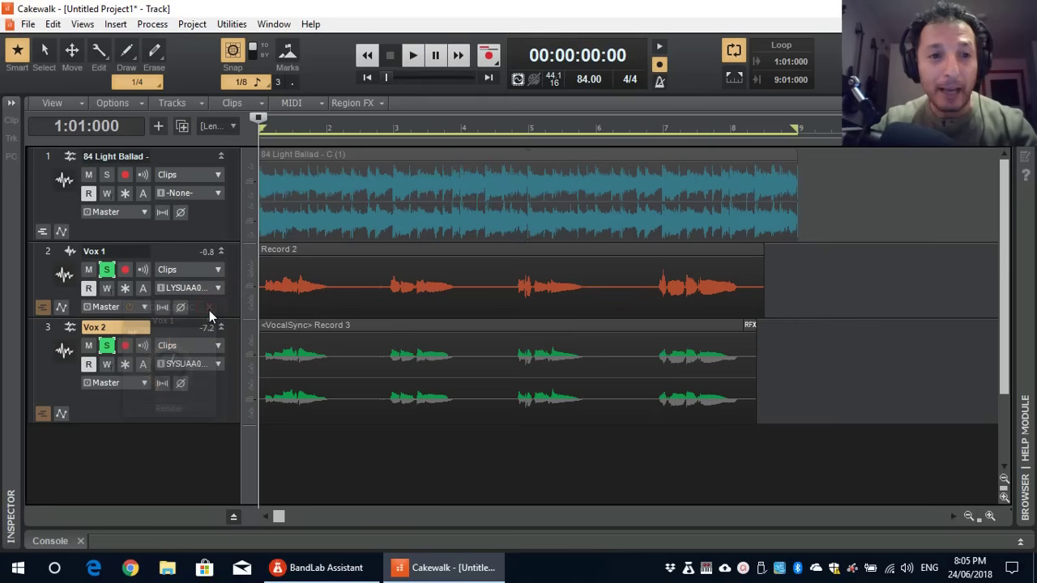
click(106, 346)
click(110, 270)
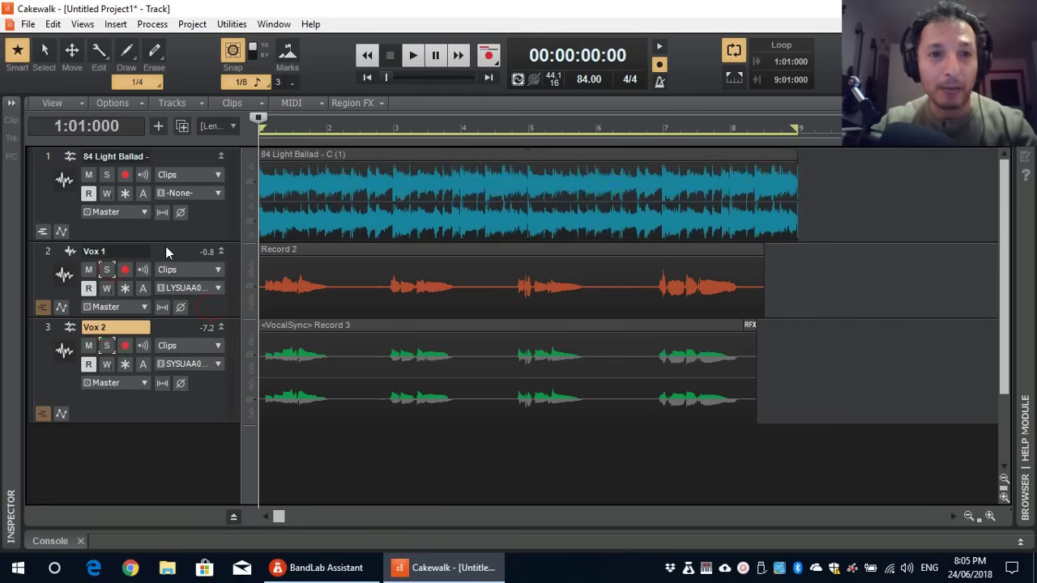
Play and stop the full mix, then reopen the harmony's VocalSync and bypass it
click(414, 56)
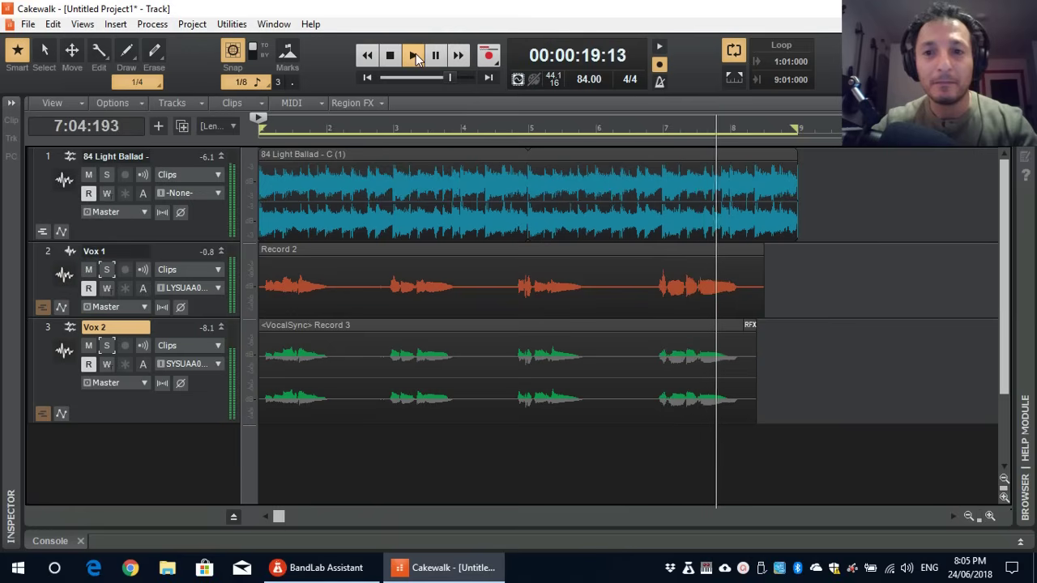
click(414, 55)
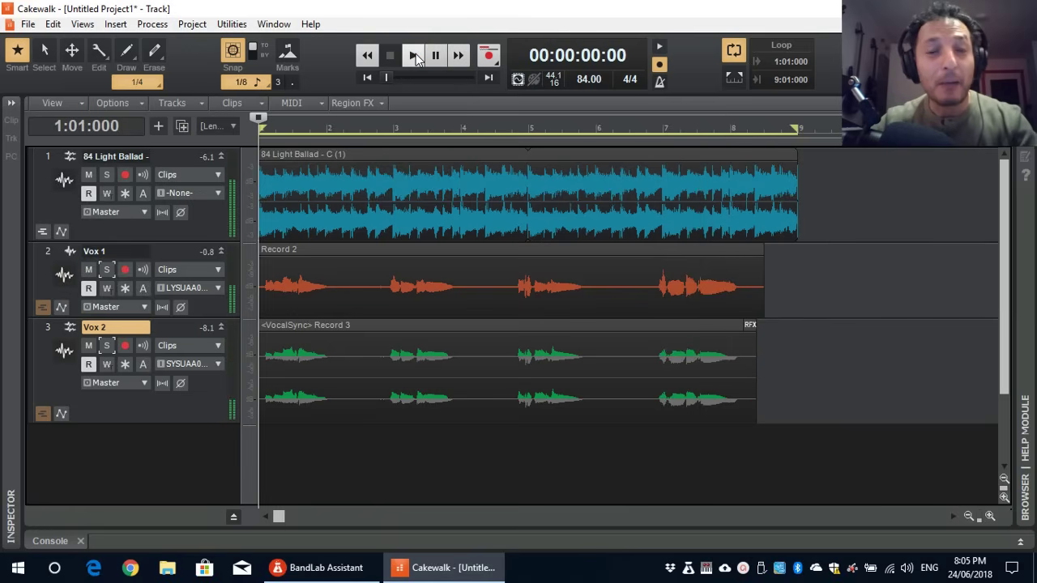
double_click(325, 326)
click(286, 275)
Play the mix twice from the start with VocalSync bypassed, then close the VocalSync panel
key(space)
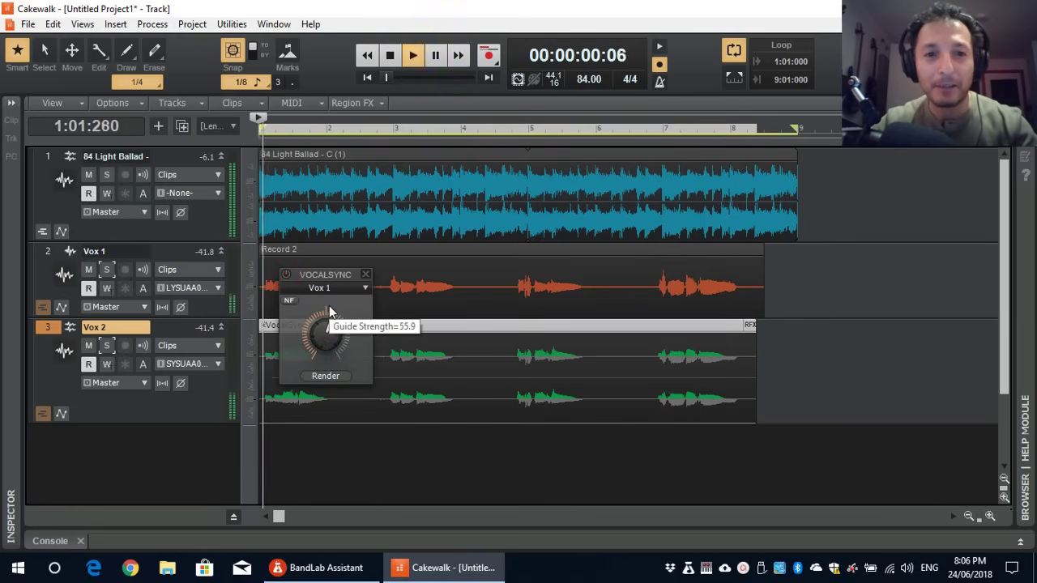
drag(327, 275, 219, 284)
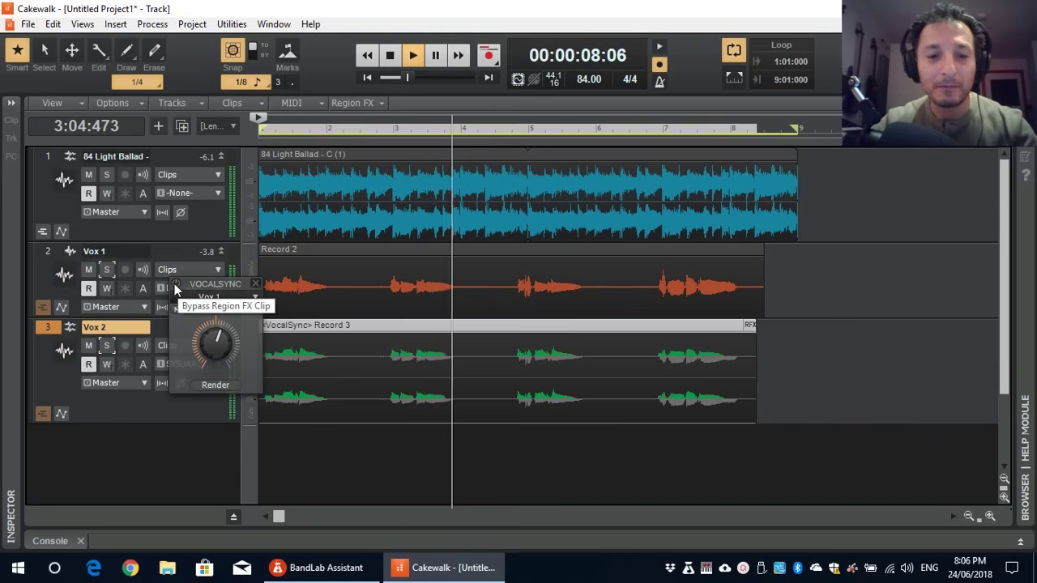
key(space)
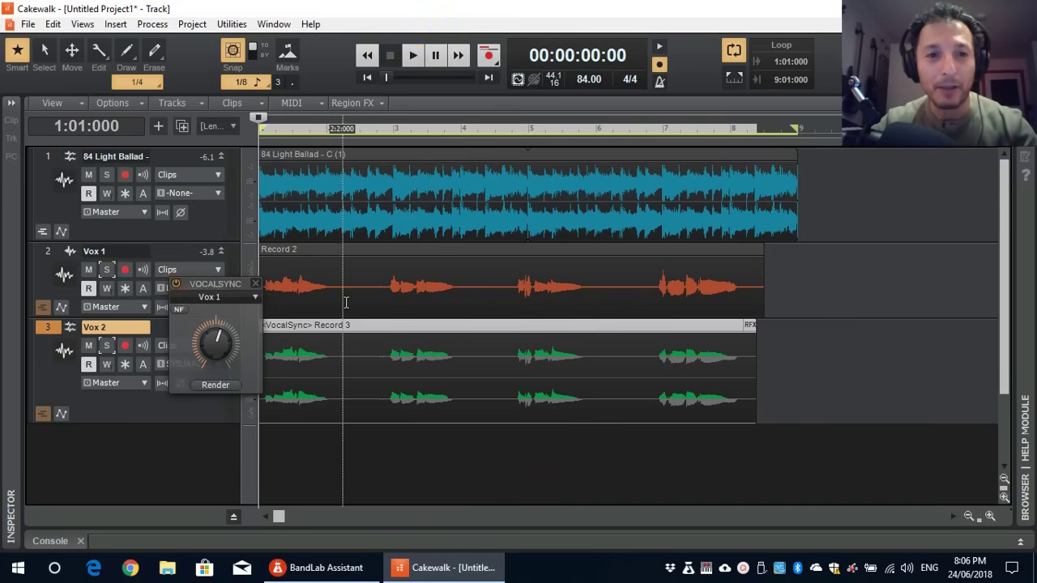
key(space)
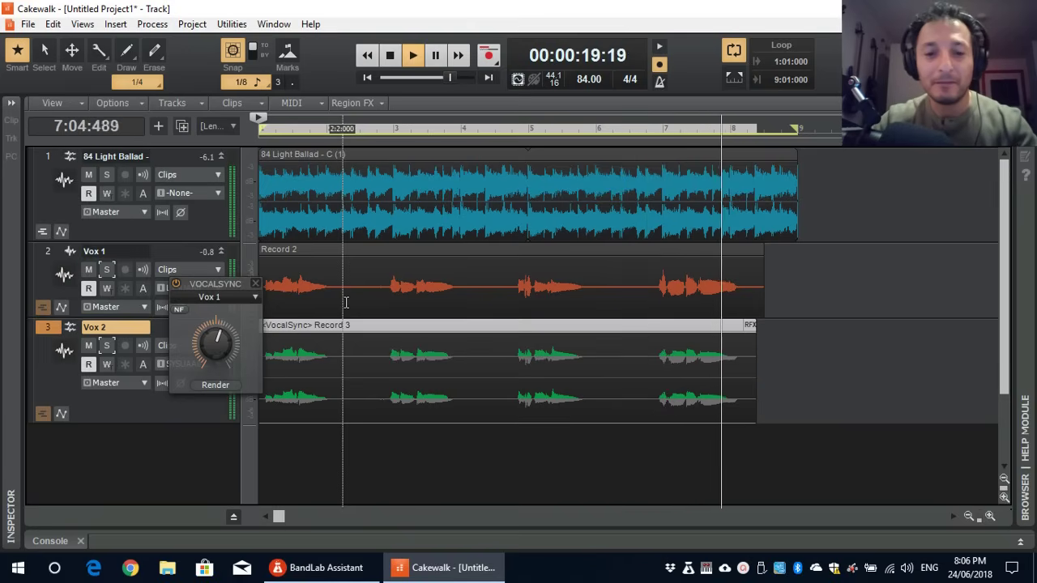
key(space)
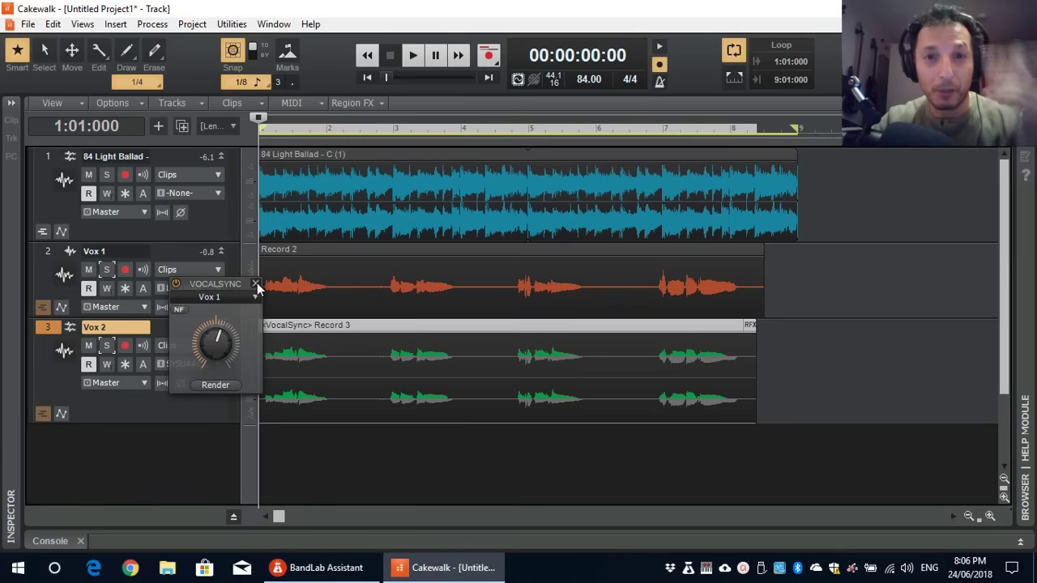
click(257, 283)
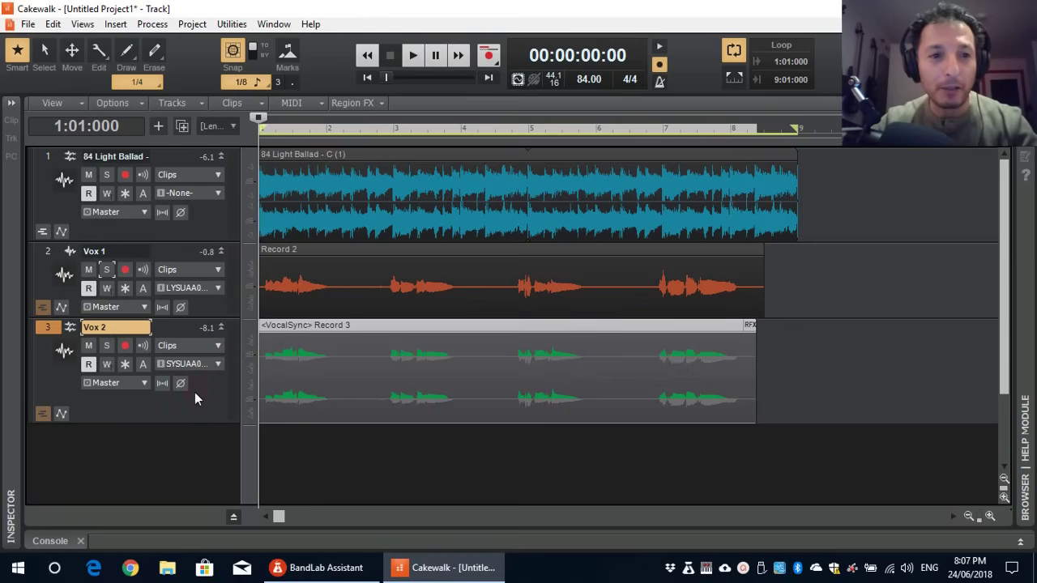
Open the Ozone Imager plugin from the Vox 2 FX bin in the Inspector
click(11, 103)
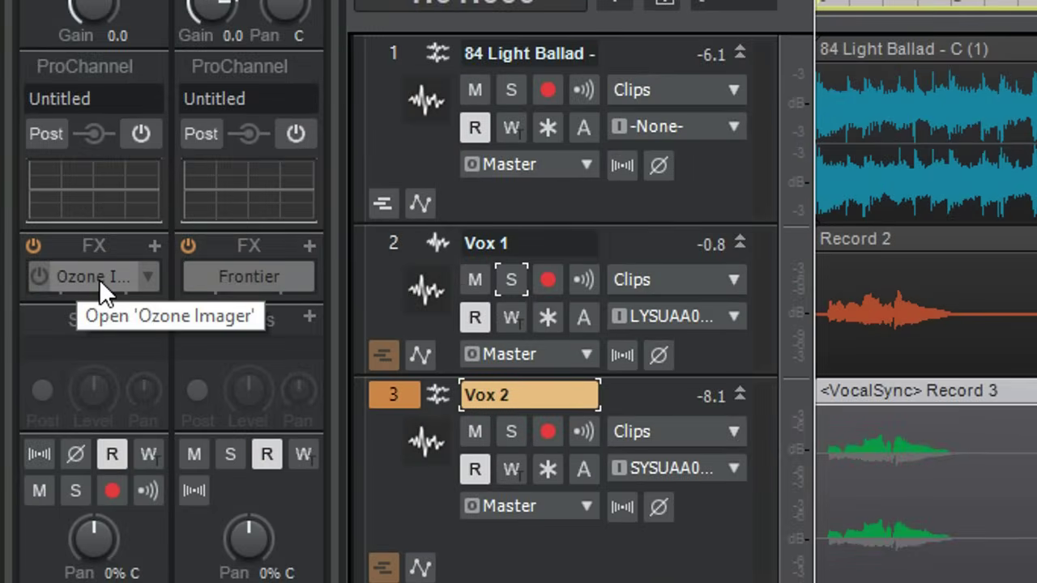
click(96, 281)
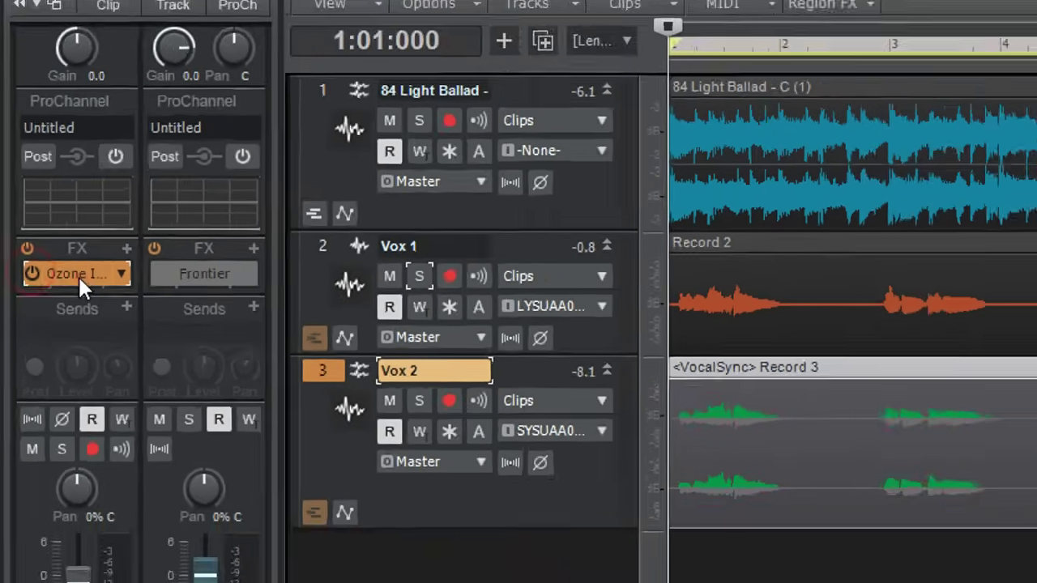
double_click(75, 276)
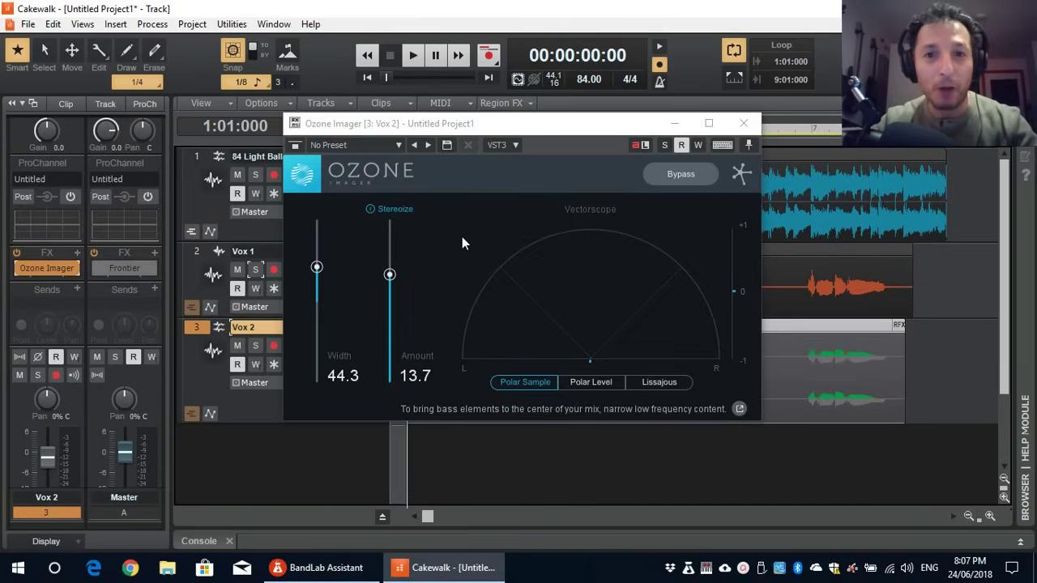
drag(555, 127, 373, 149)
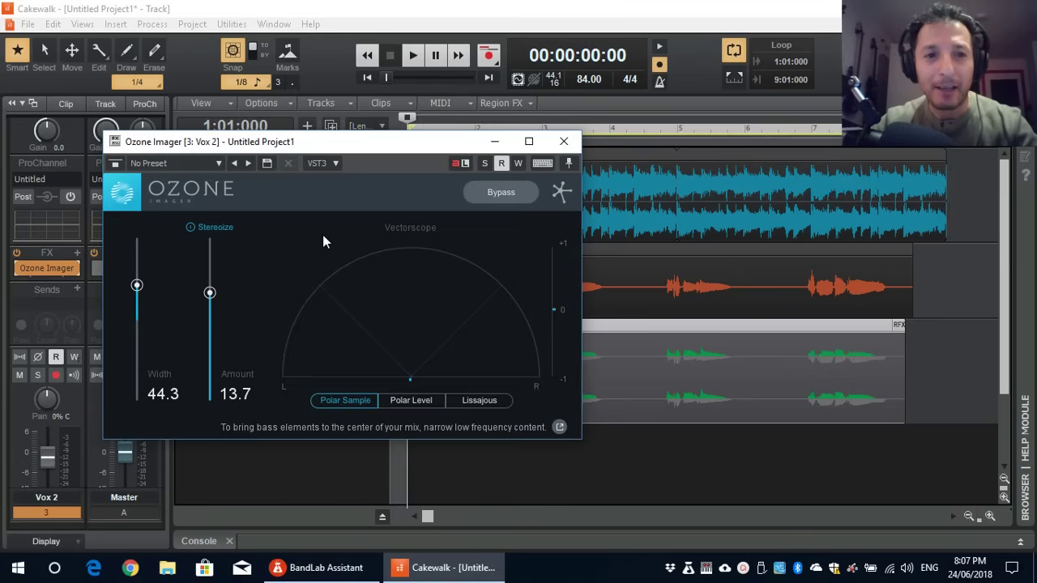
Compare Stereoize off and on during playback, leaving Stereoize on at Amount 13.7
click(216, 228)
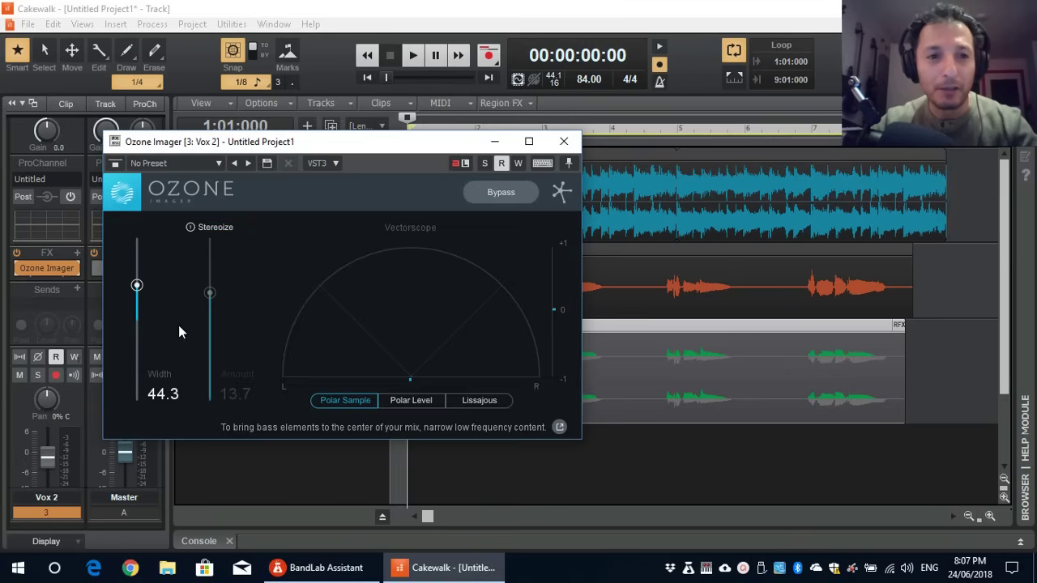
drag(420, 142, 777, 138)
key(space)
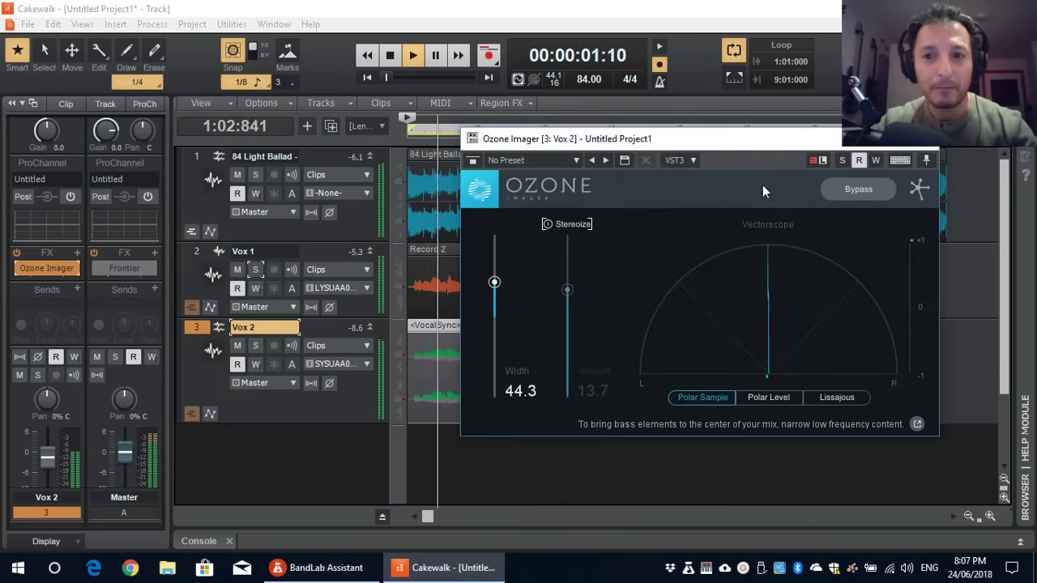
click(560, 223)
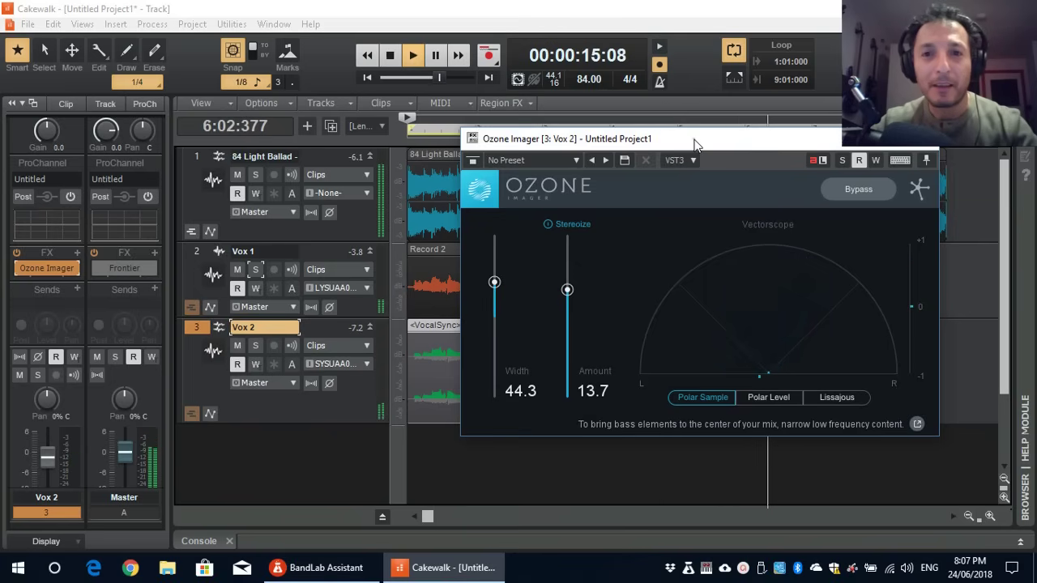
drag(691, 143, 373, 156)
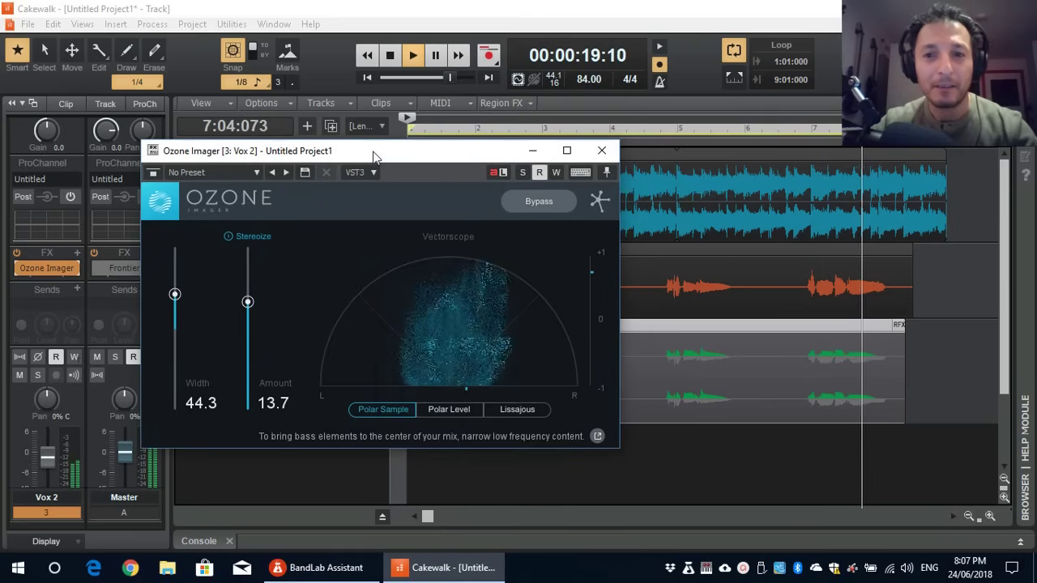
key(space)
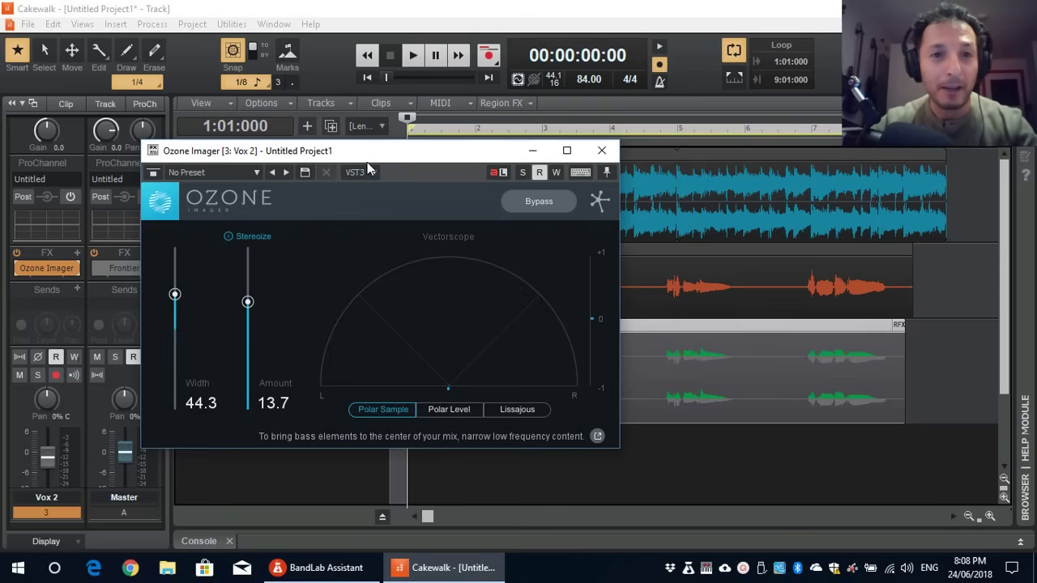
drag(370, 161, 454, 157)
Open and enable the Frontier limiter on the Master, then start playback of the mix
double_click(121, 269)
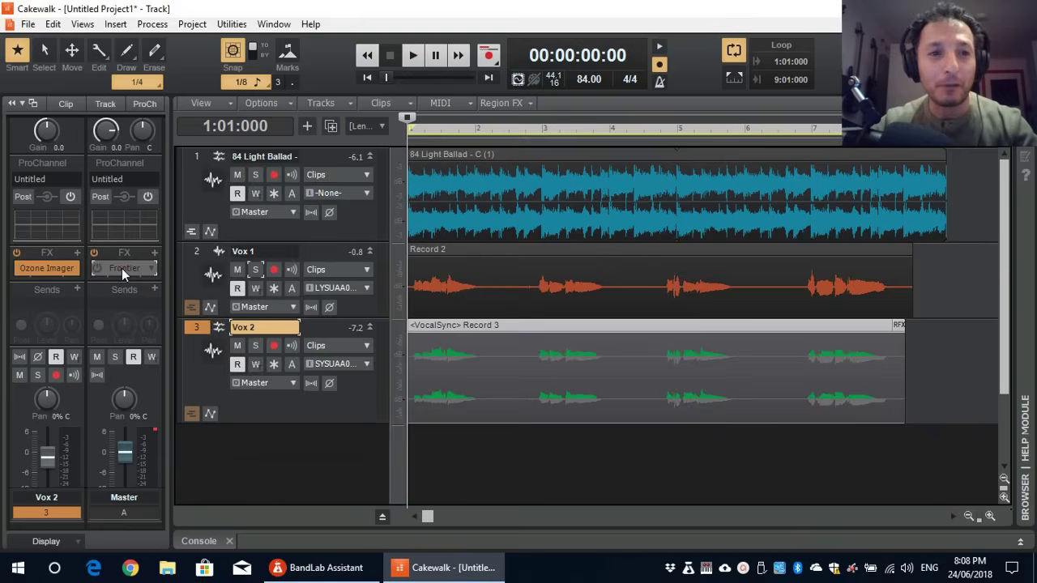
click(96, 268)
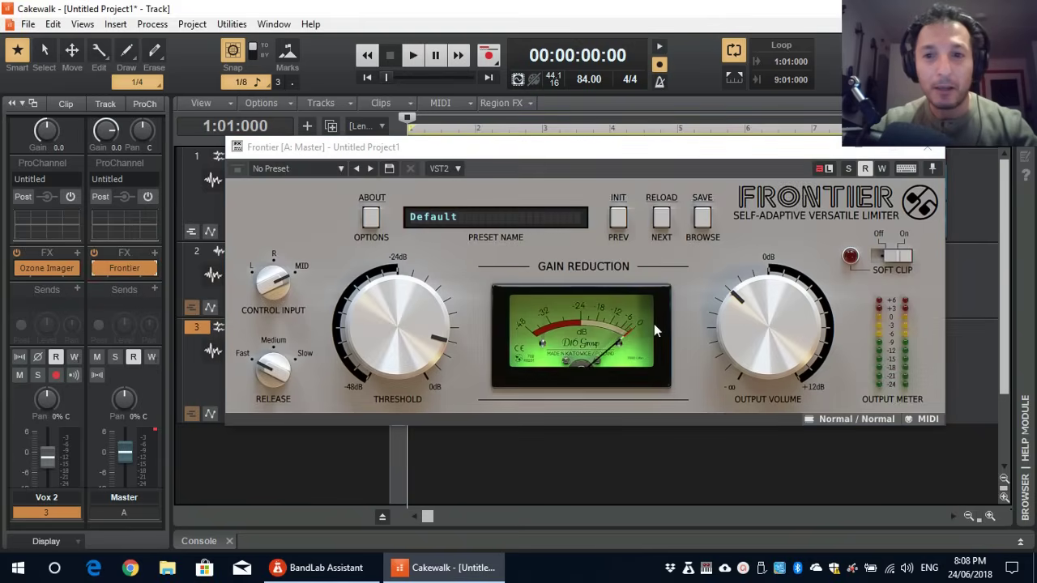
drag(738, 297, 726, 324)
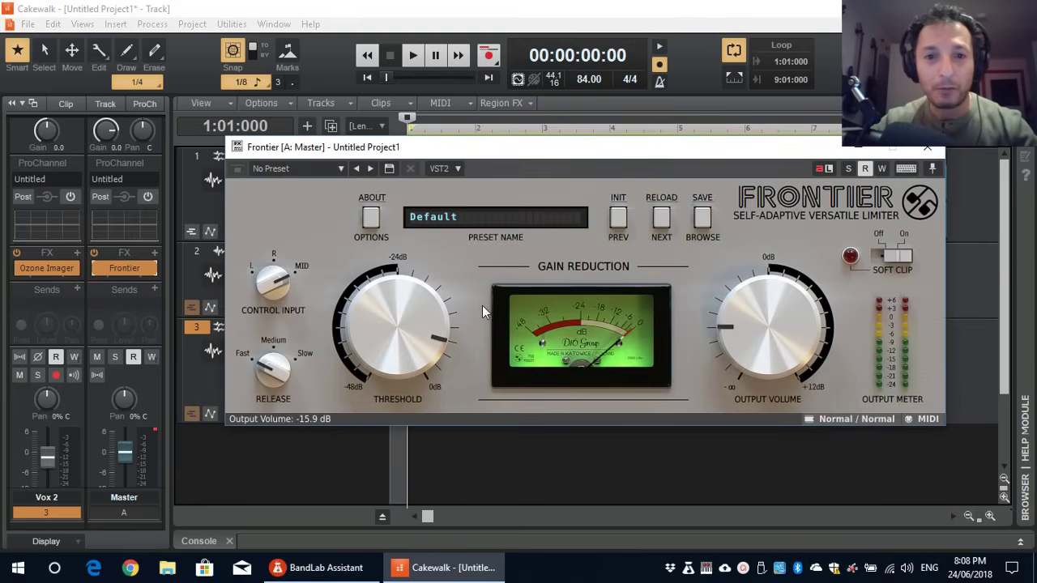
drag(429, 332, 426, 366)
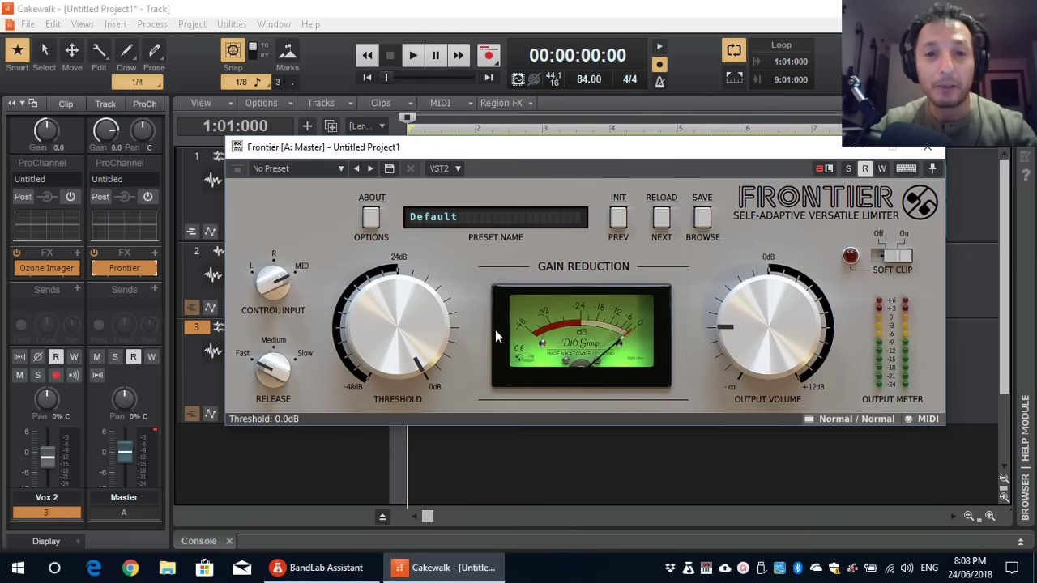
key(space)
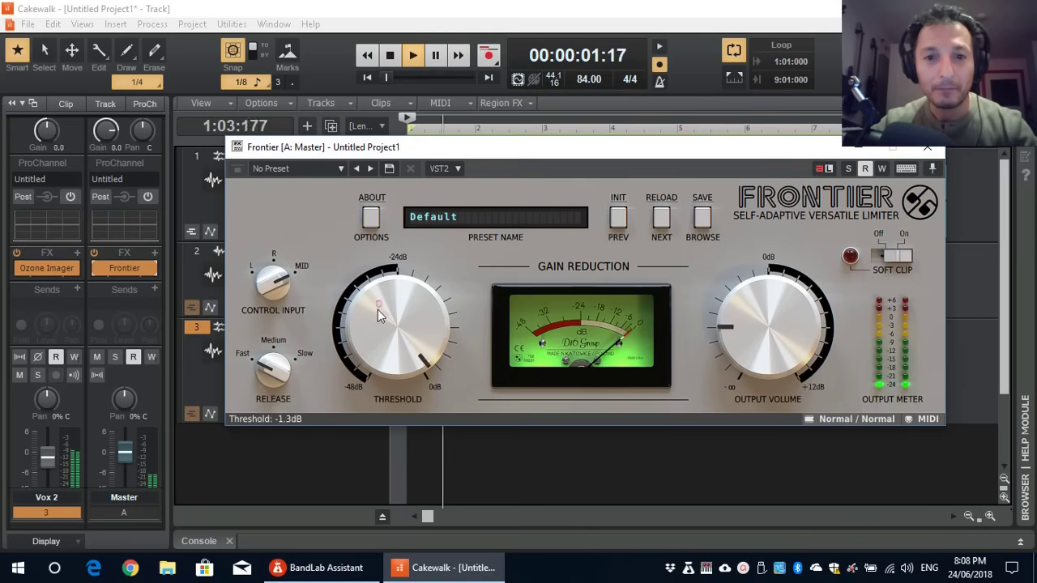
Set Frontier threshold to about -6.3 dB, Release to Medium, and output volume to -5.9 dB
drag(378, 310, 369, 334)
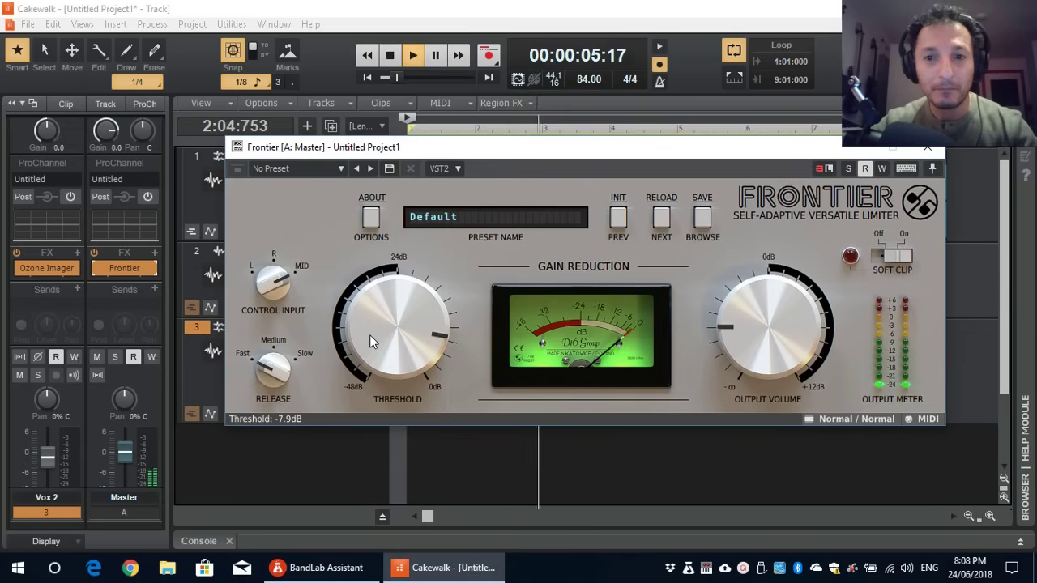
drag(369, 334, 369, 333)
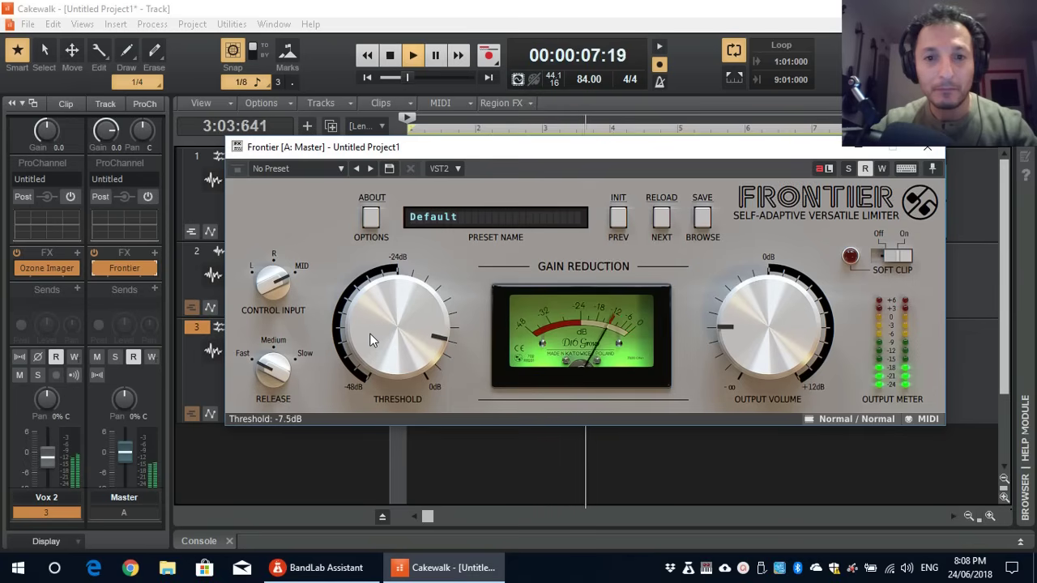
click(290, 362)
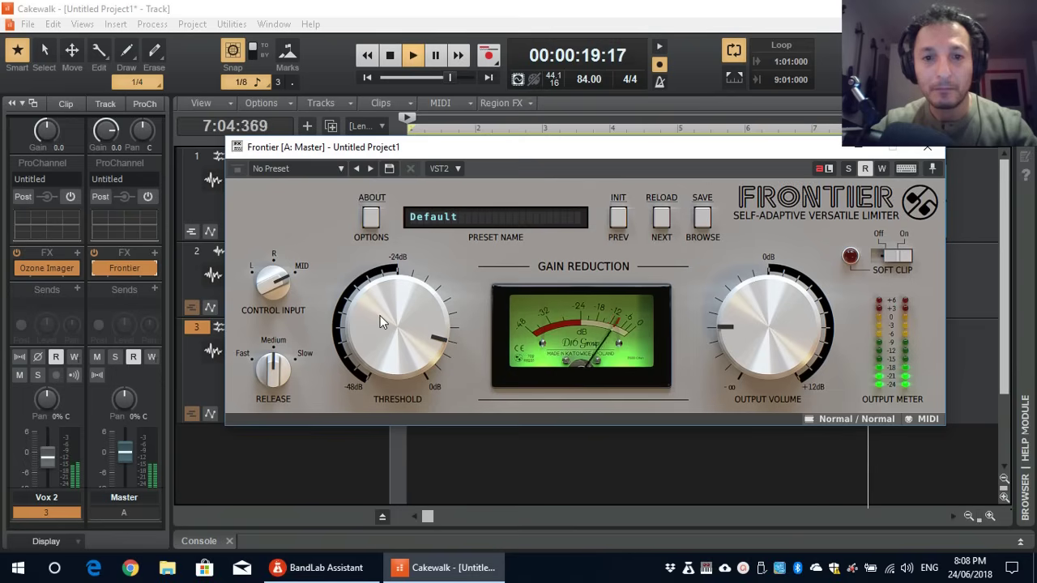
mouse_move(380, 317)
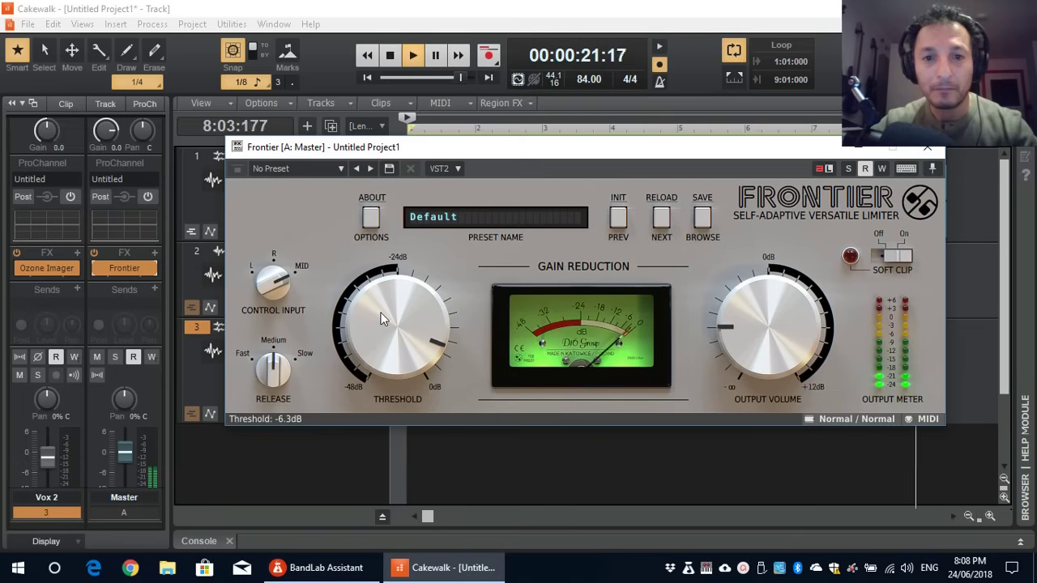
drag(732, 332, 739, 305)
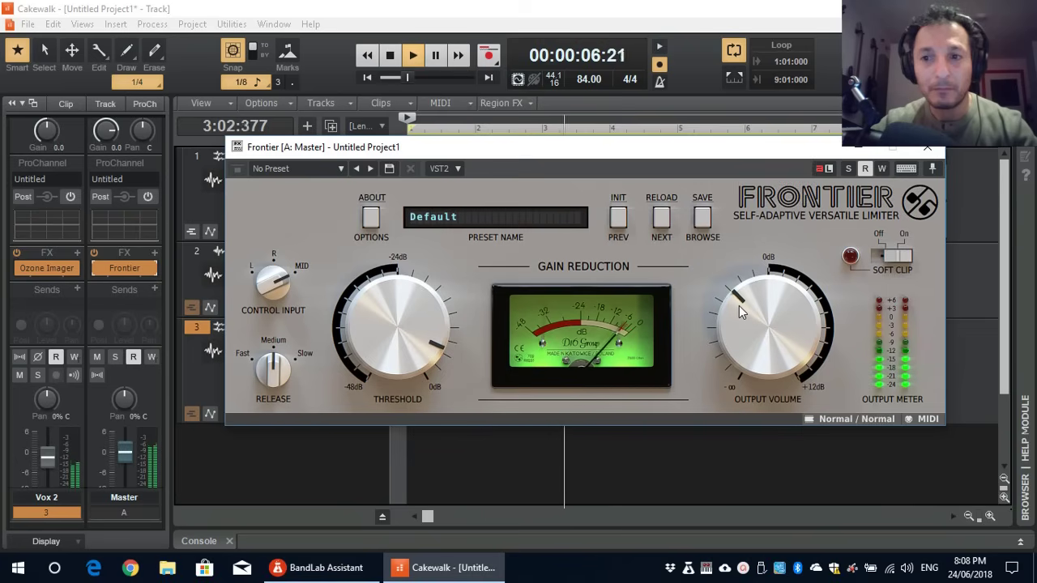
drag(739, 306, 738, 304)
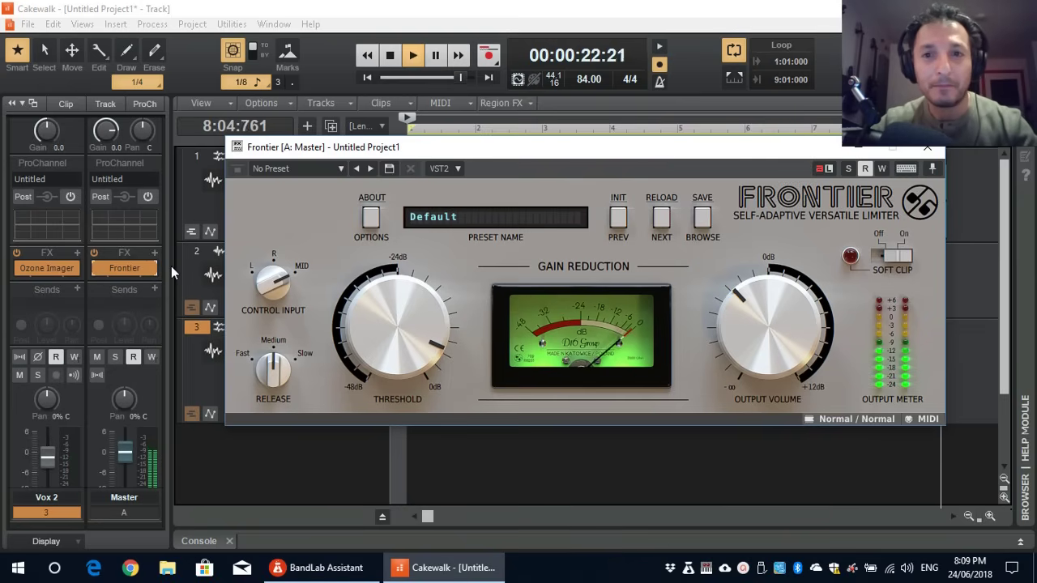
Stop the mix playback with the spacebar, leaving Frontier's settings unchanged
key(space)
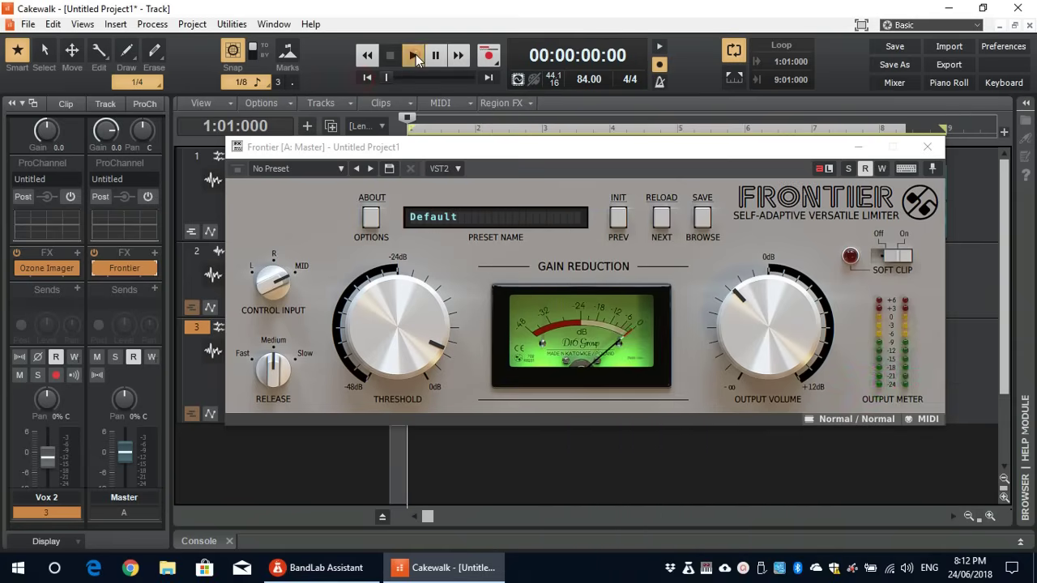
Start playback of the limited mix from 1:01:000 using the transport Play button
click(414, 54)
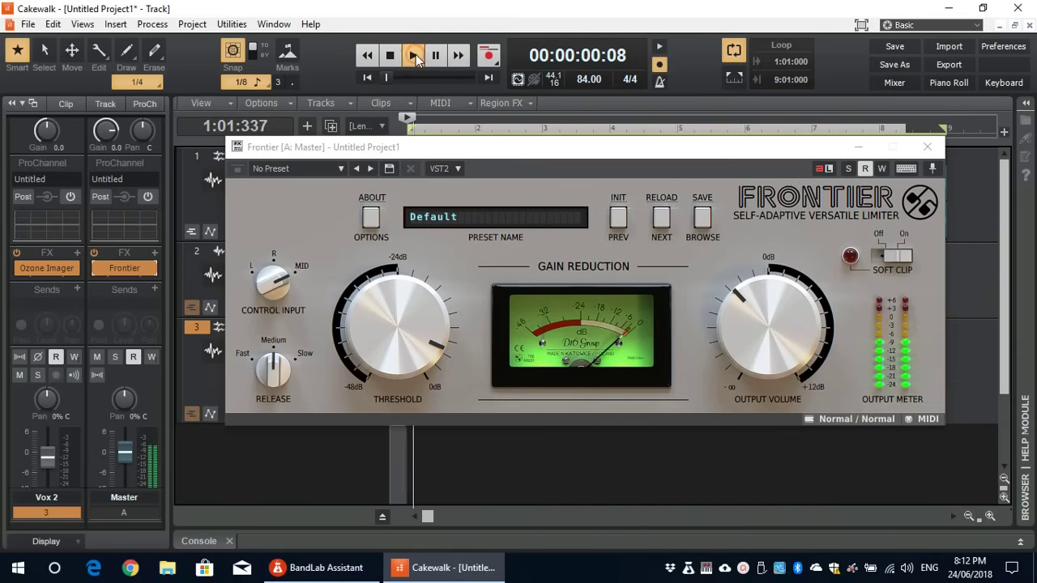